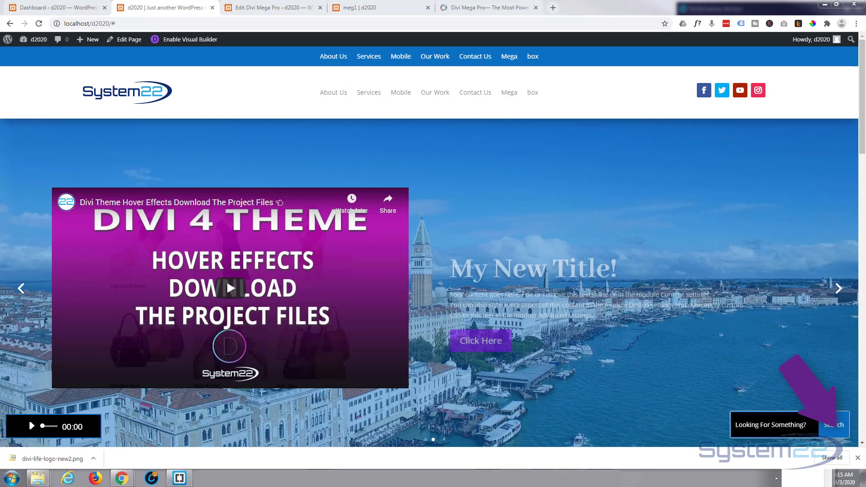
Open and close the Mega item's mega menu on the homepage and view the Divi Mega Pro product page.
left_click(511, 91)
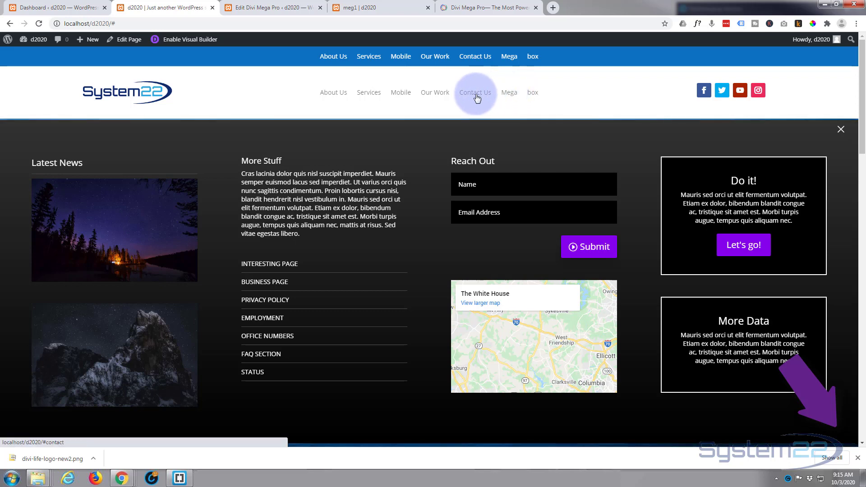
left_click(513, 92)
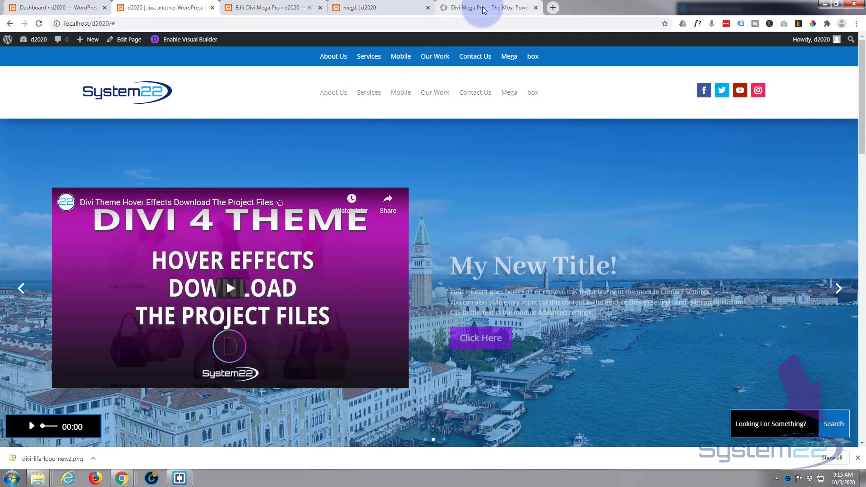
left_click(484, 9)
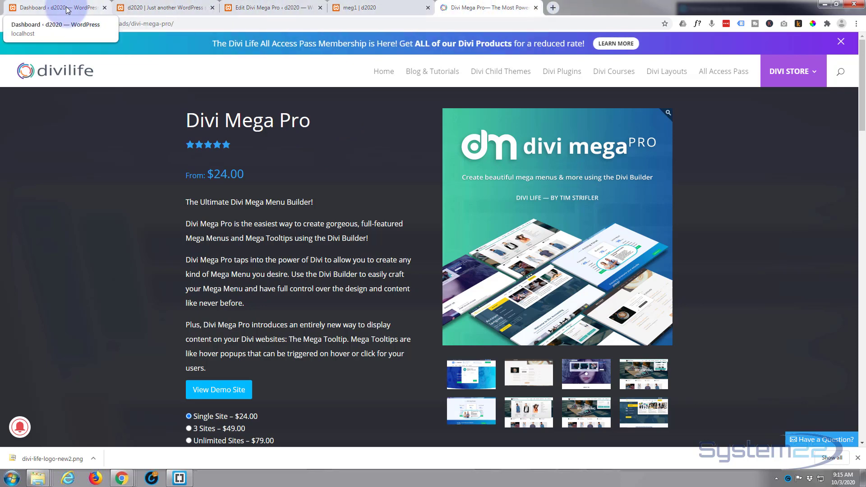
left_click(143, 8)
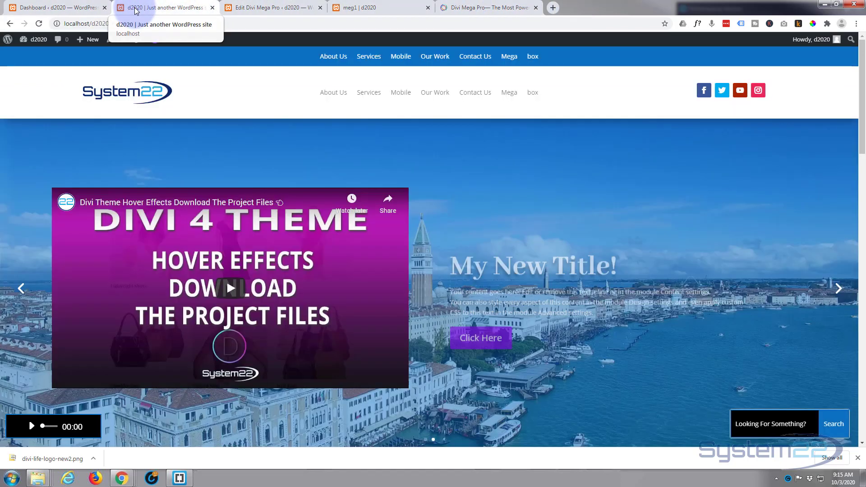
left_click(511, 93)
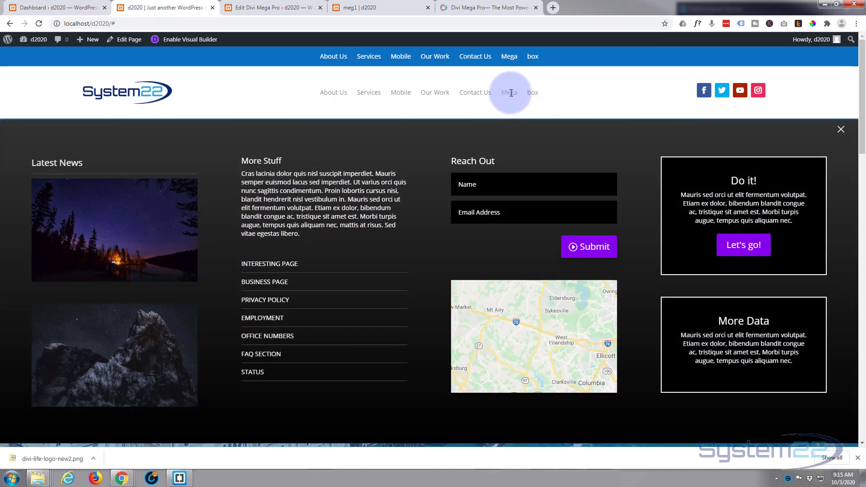
left_click(511, 93)
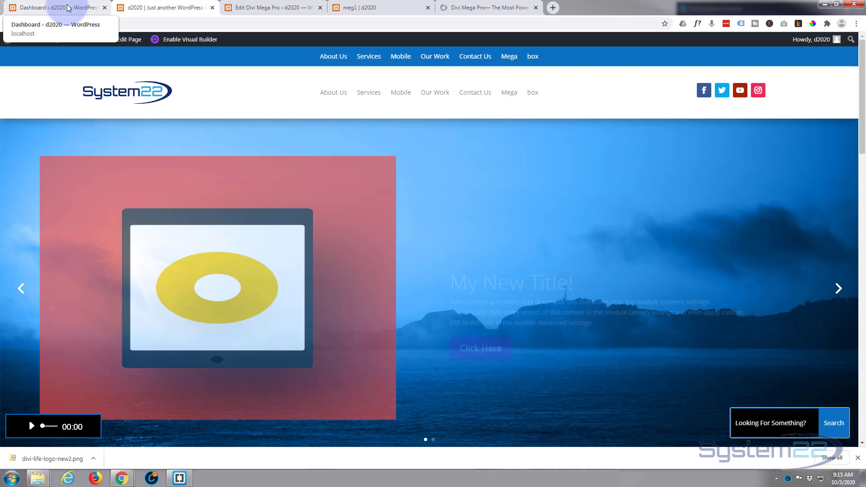
Create a Divi Mega Pro draft titled 'meg menu 1' and switch it to the Divi Builder.
left_click(69, 8)
mouse_move(32, 144)
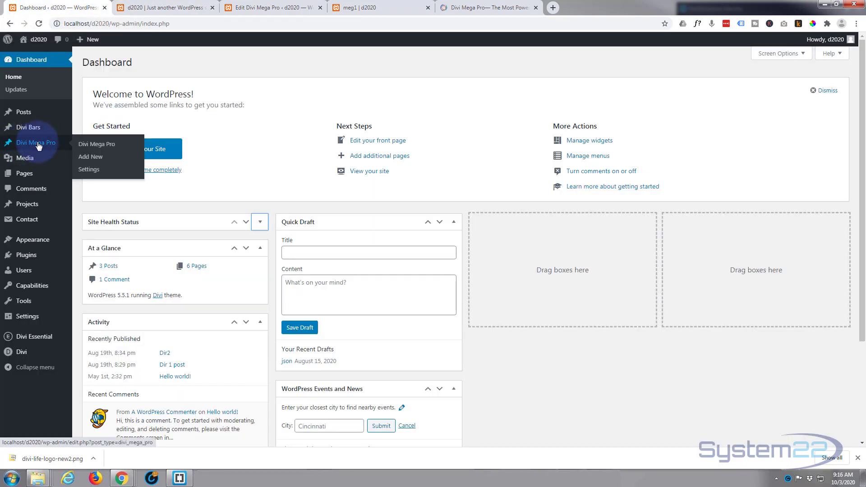
left_click(90, 160)
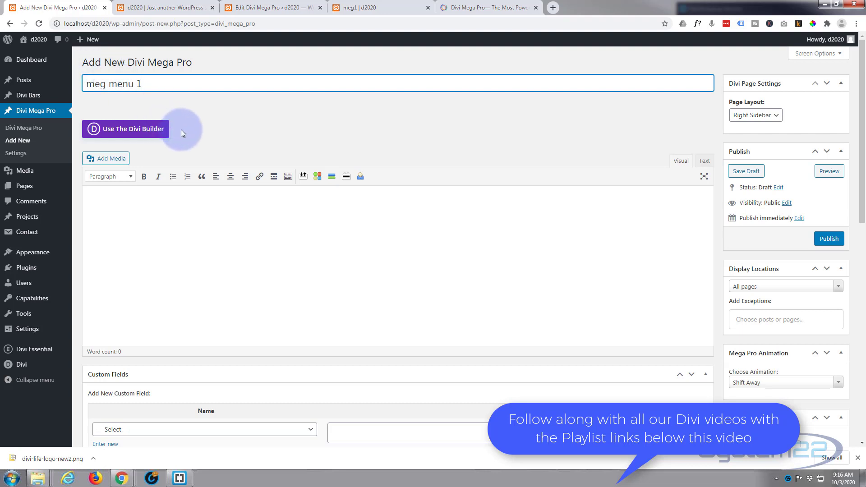
left_click(157, 142)
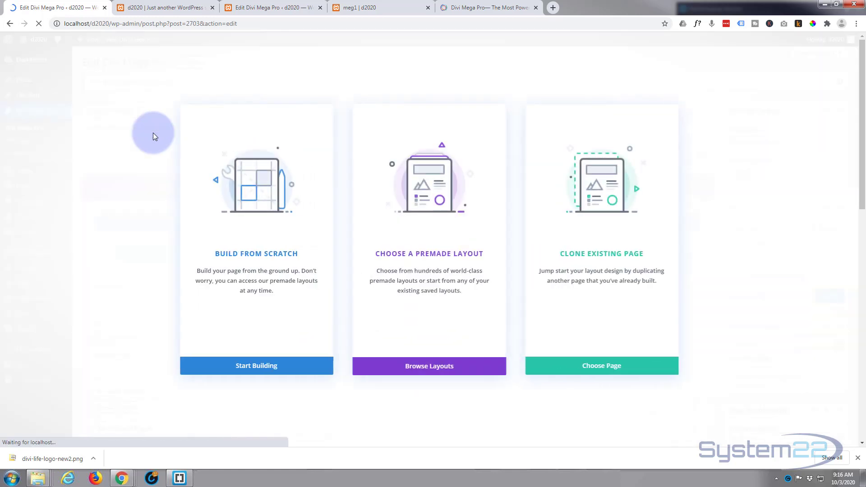
Start meg menu 1 from scratch with one empty section, then launch its front-end builder.
left_click(253, 373)
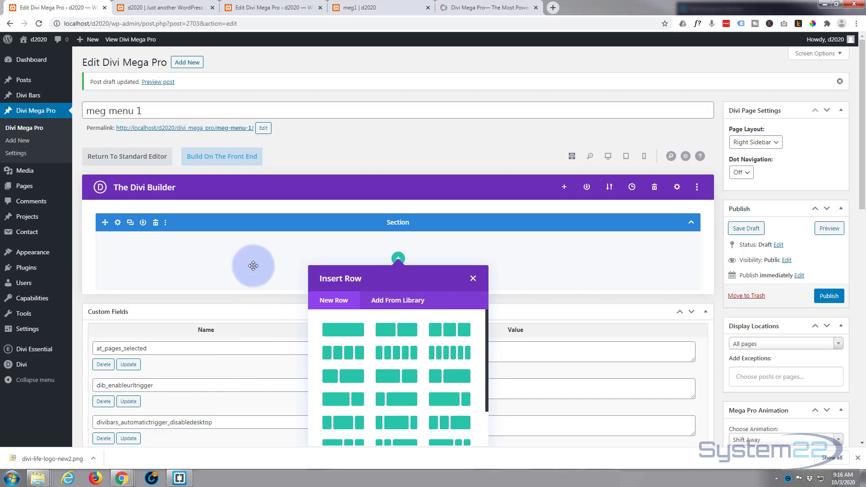
left_click(253, 265)
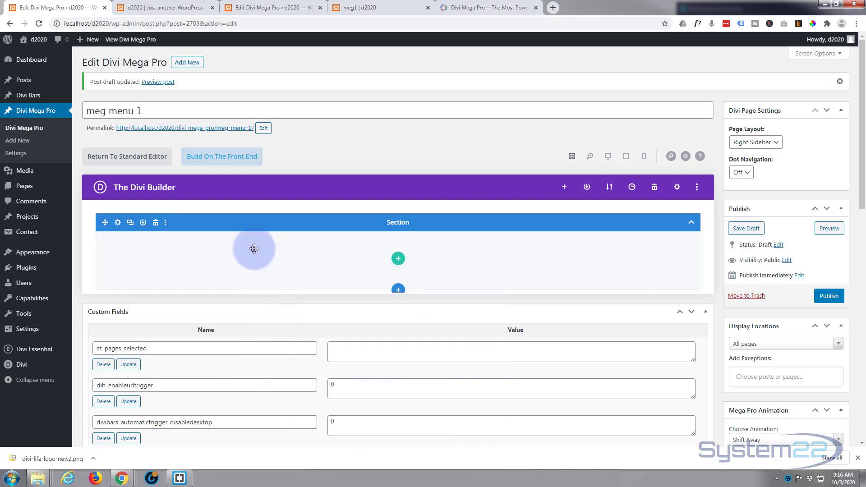
scroll(355, 253, "down", 1)
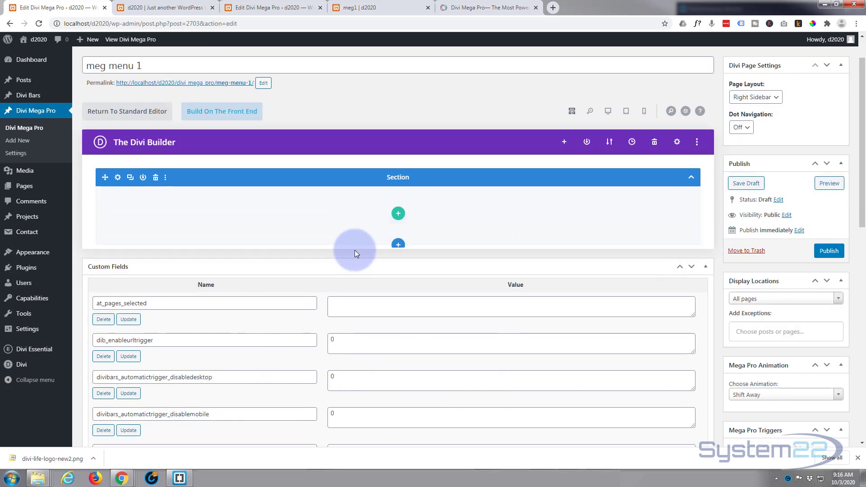
left_click(397, 215)
left_click(315, 203)
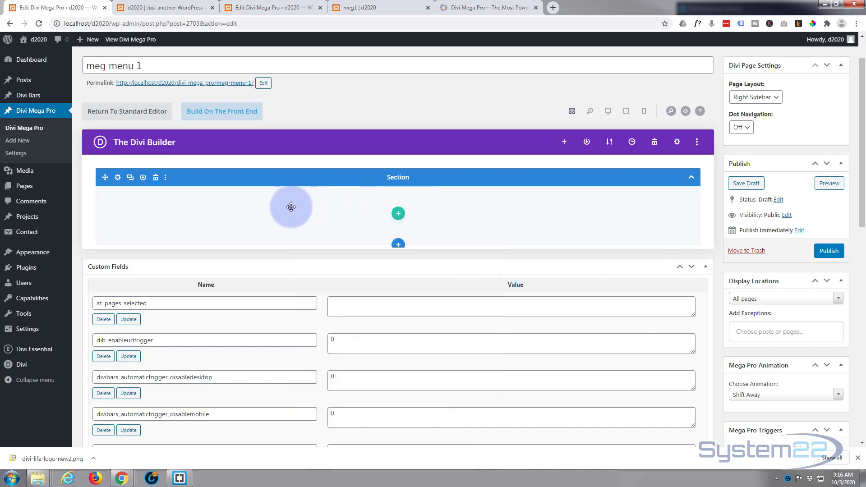
left_click(218, 116)
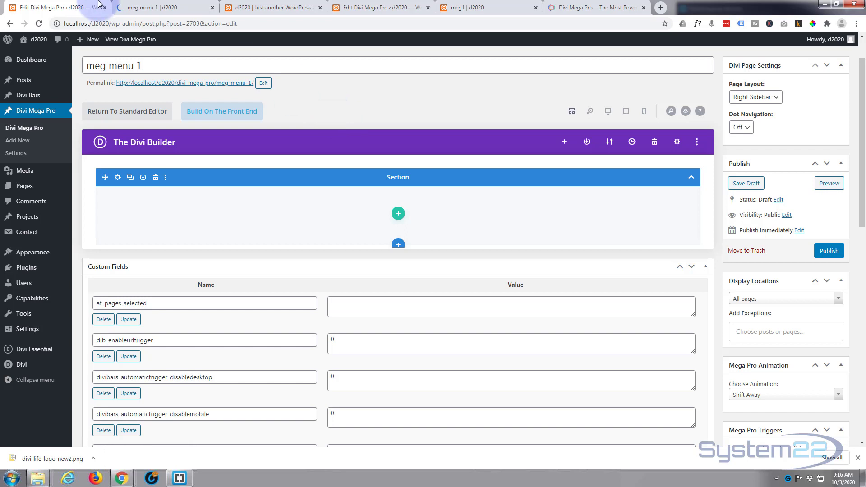
Start the meg menu 1 front-end layout from scratch, then close that builder tab with Ctrl+W.
left_click(161, 10)
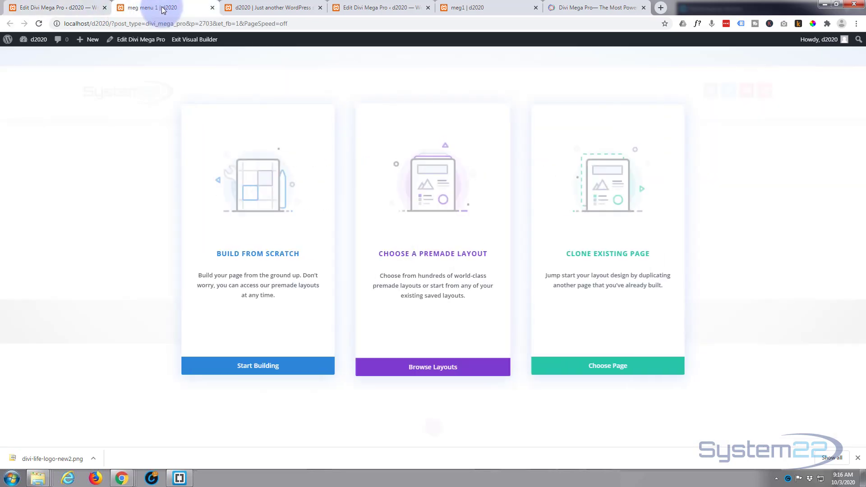
left_click(248, 346)
left_click(257, 363)
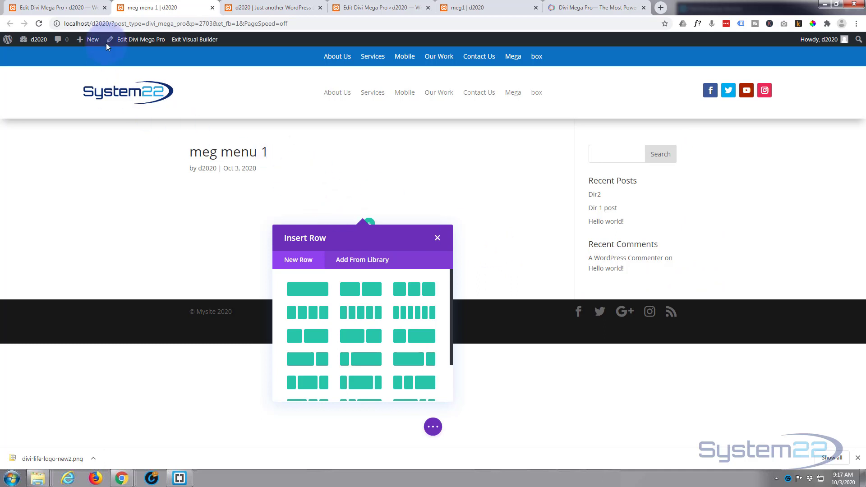
mouse_move(27, 41)
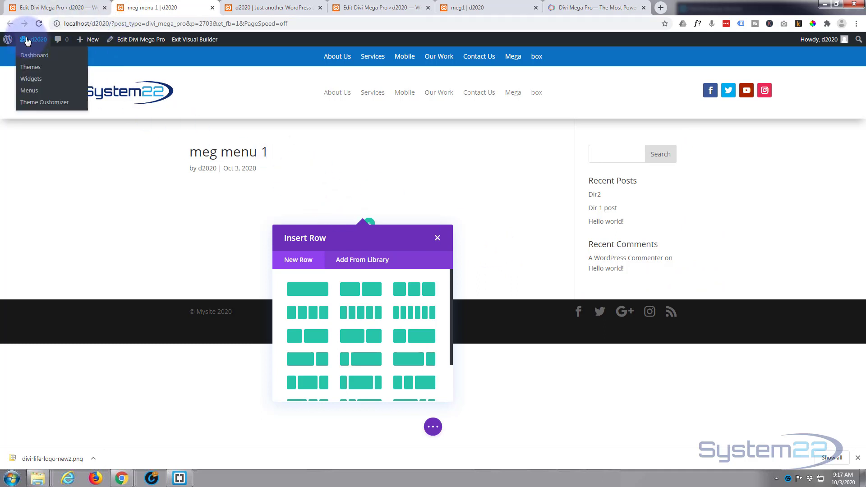
key("ctrl+w")
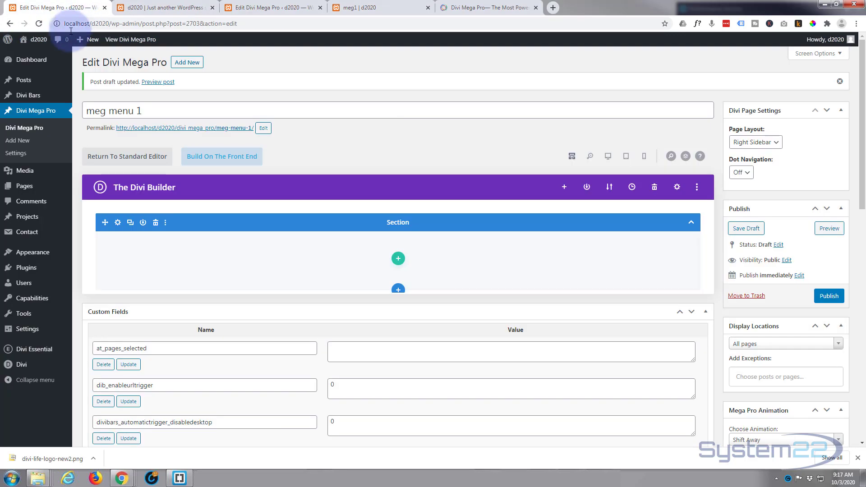
From the homepage admin bar, create a new page titled 'mega menu 2' using the Divi Builder.
left_click(144, 8)
mouse_move(89, 39)
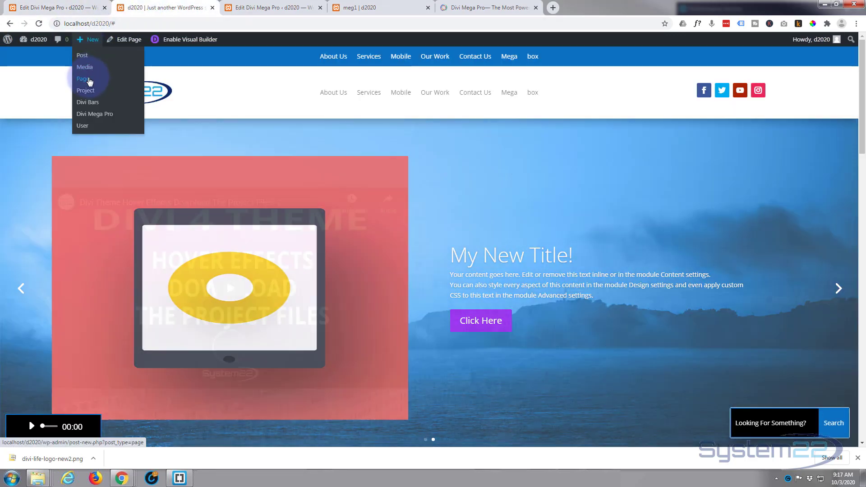
left_click(89, 81)
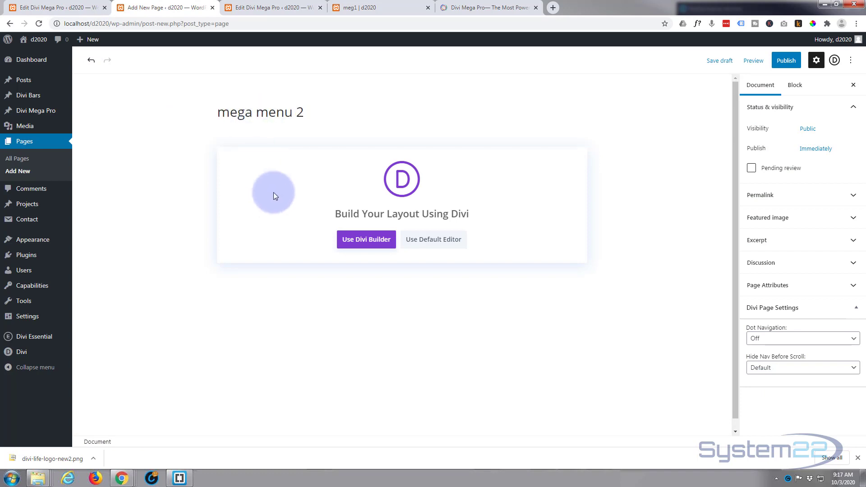
left_click(365, 240)
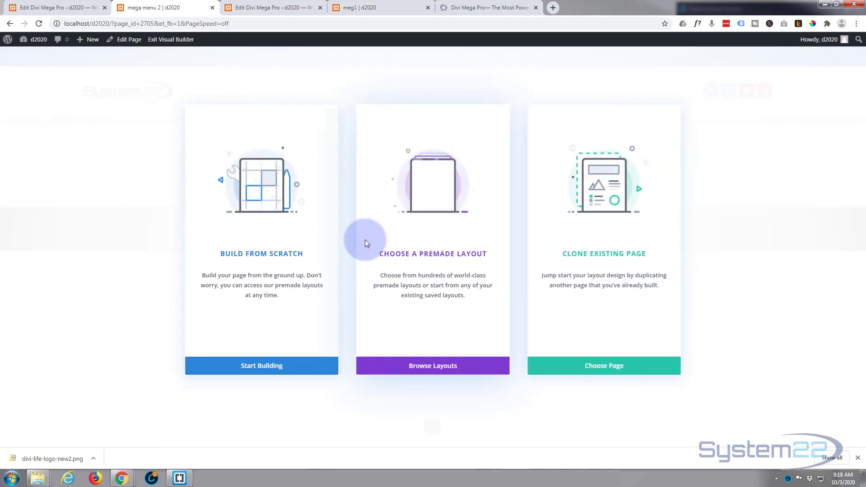
Give mega menu 2 a four-column row with an Accordion in column one, then browse library sections.
left_click(269, 366)
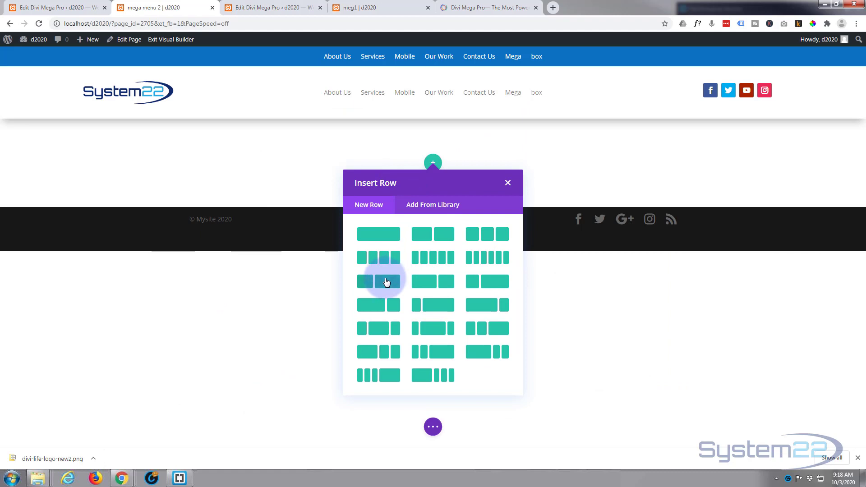
left_click(384, 259)
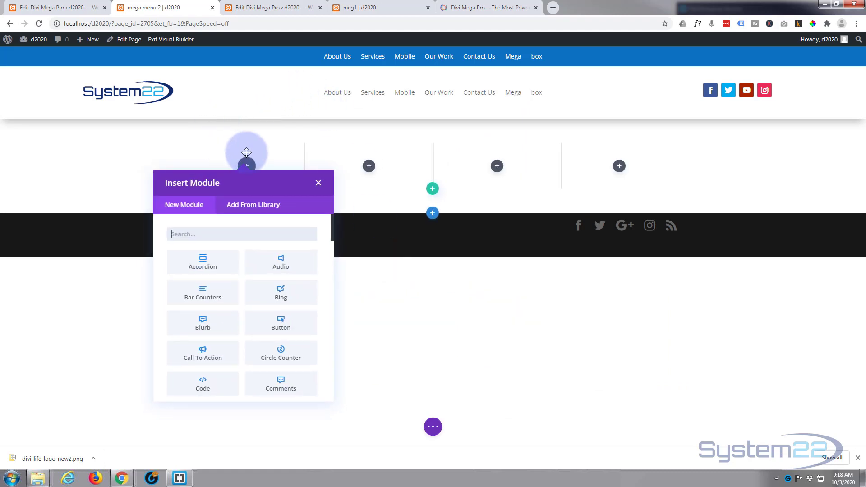
left_click(215, 263)
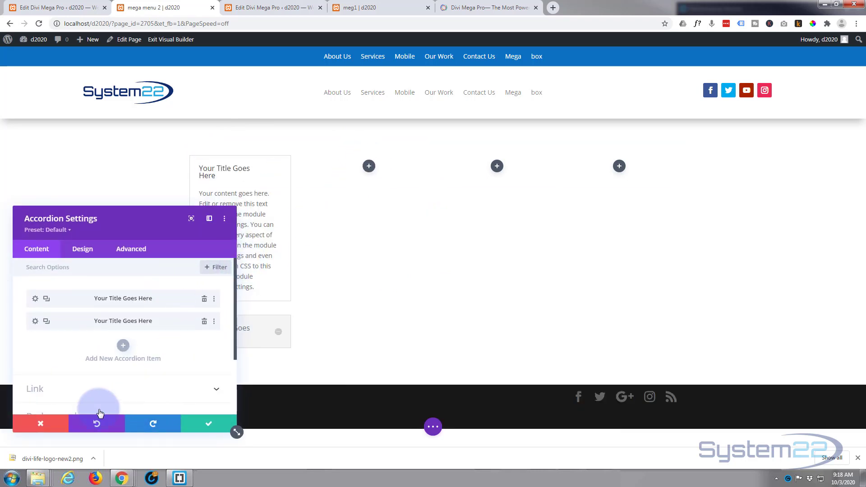
left_click(42, 424)
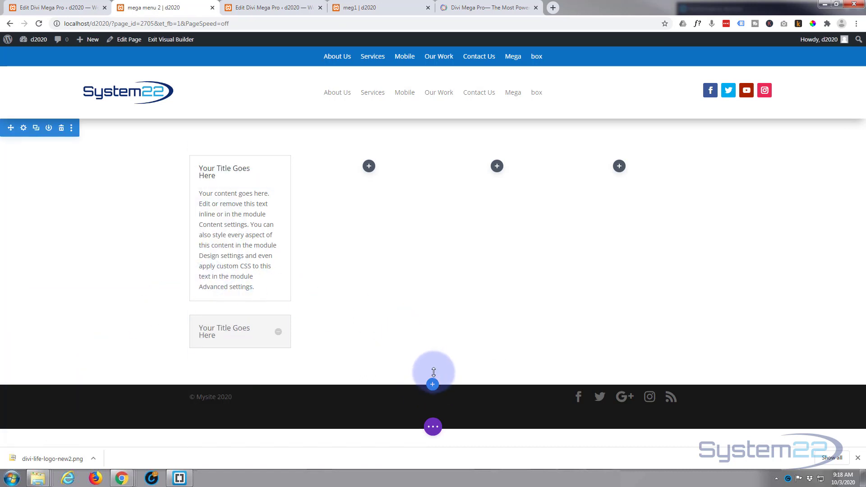
left_click(433, 386)
left_click(436, 326)
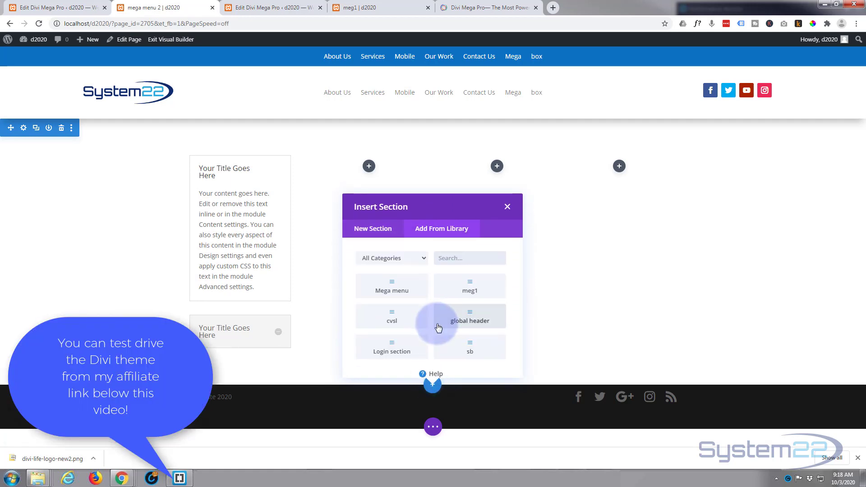
Insert then delete the Mega menu library section, and save the footer section to the library as mm3.
left_click(392, 280)
scroll(396, 272, "down", 1)
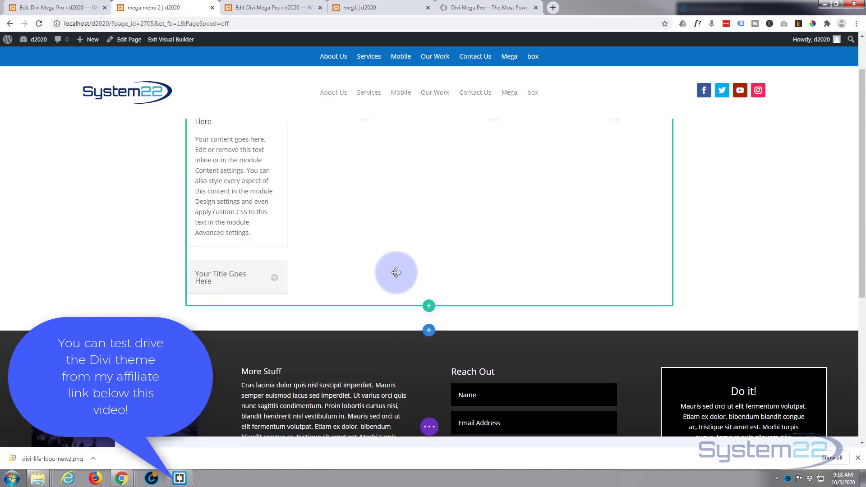
scroll(396, 273, "down", 4)
scroll(395, 273, "up", 5)
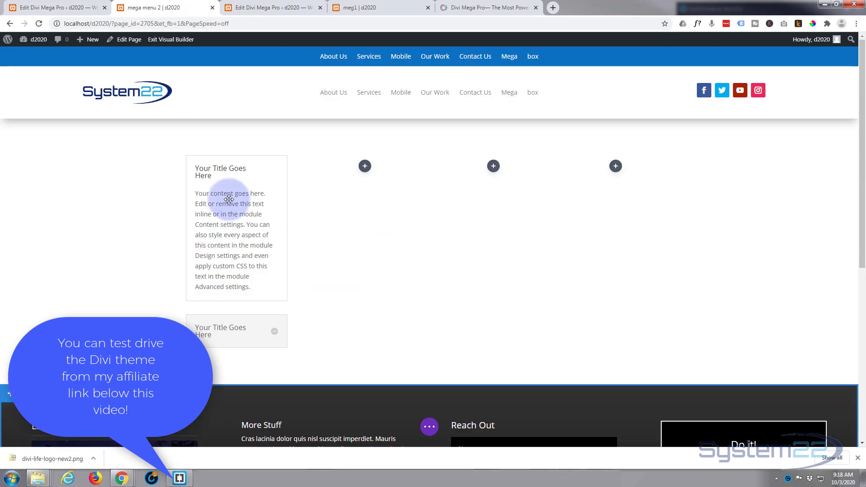
mouse_move(85, 135)
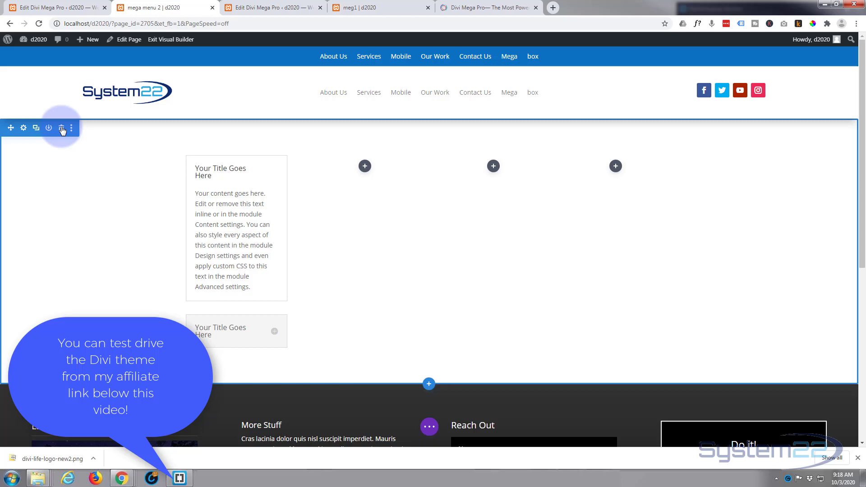
left_click(62, 129)
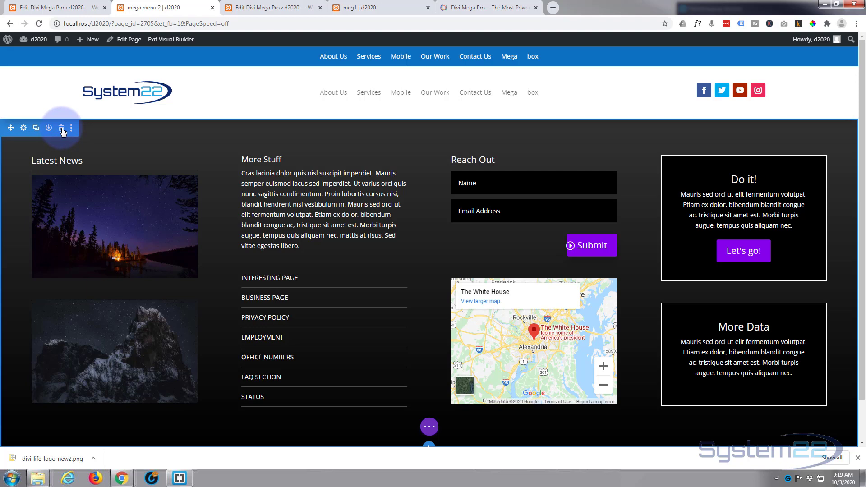
left_click(48, 129)
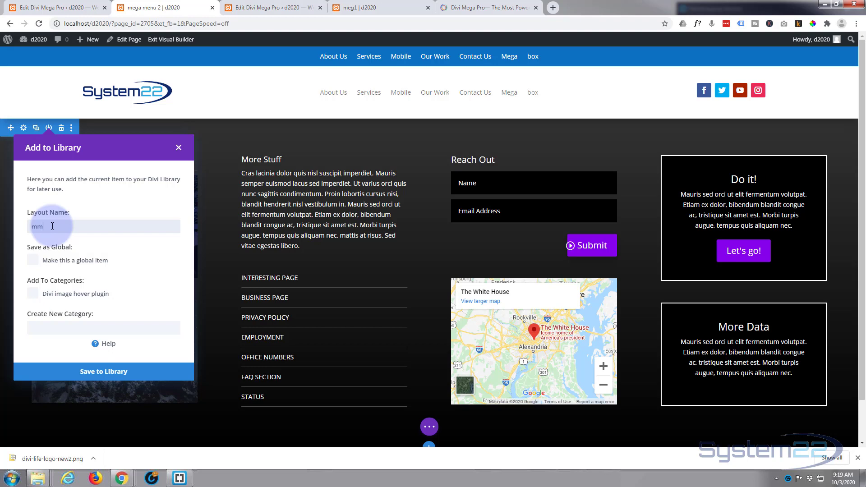
left_click(113, 376)
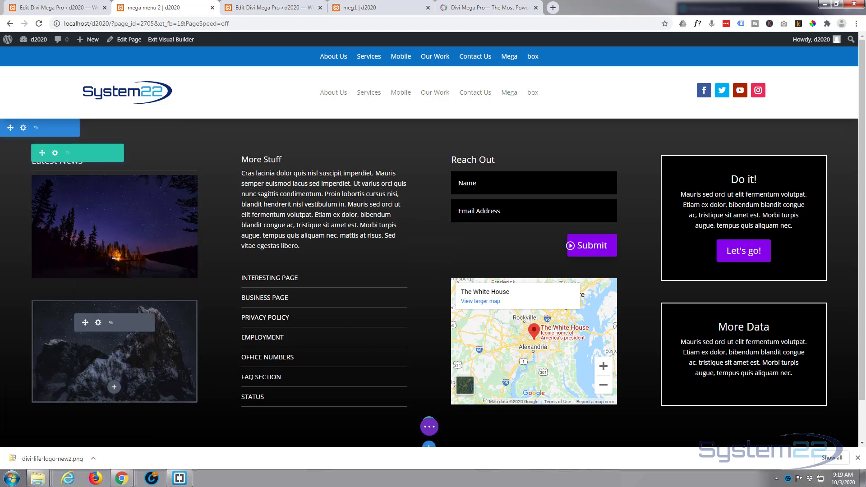
In meg menu 1, insert the saved mm3 section from the library and delete the empty first section.
left_click(53, 10)
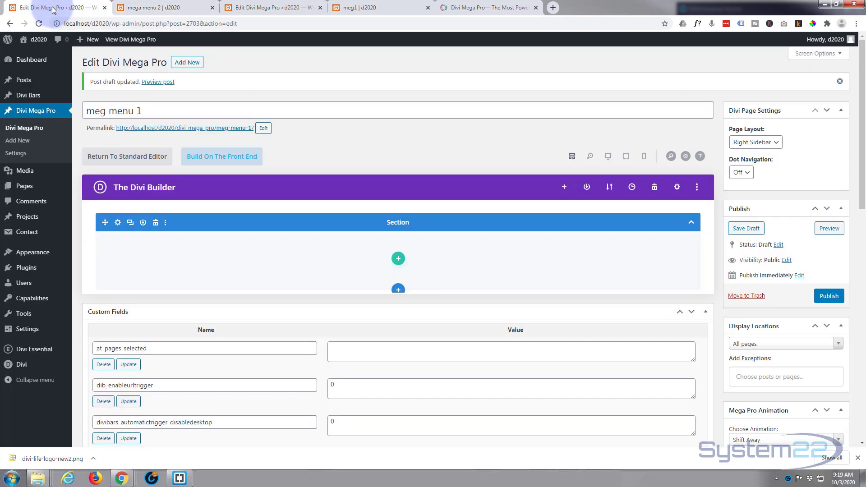
left_click(398, 289)
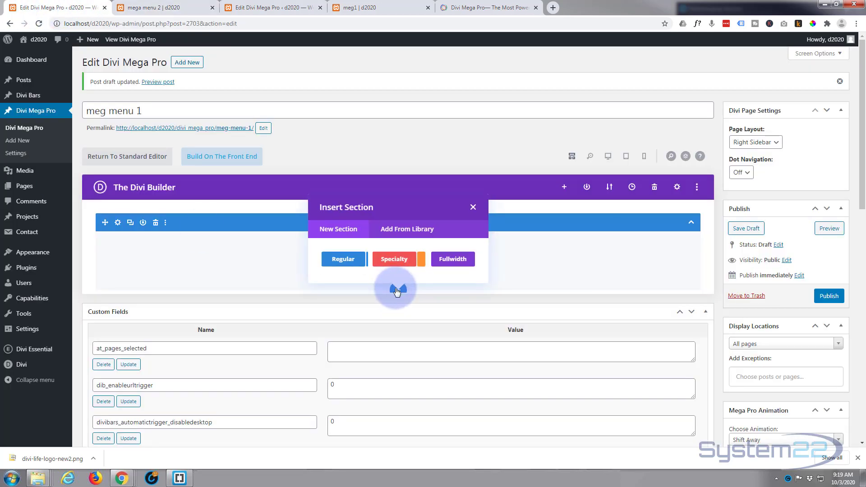
left_click(403, 230)
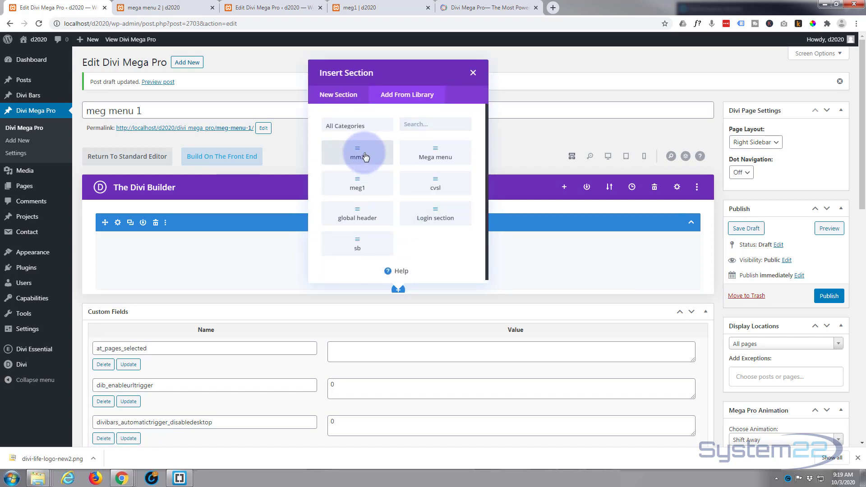
left_click(365, 156)
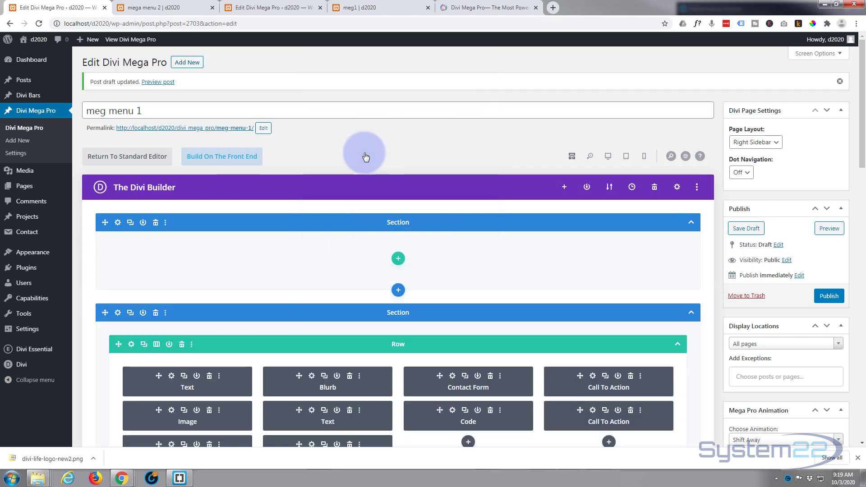
left_click(156, 222)
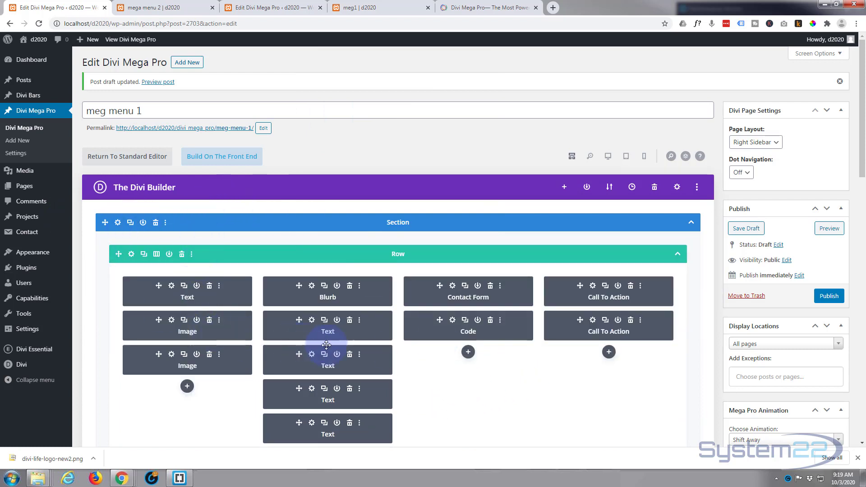
scroll(338, 345, "down", 2)
scroll(352, 345, "up", 2)
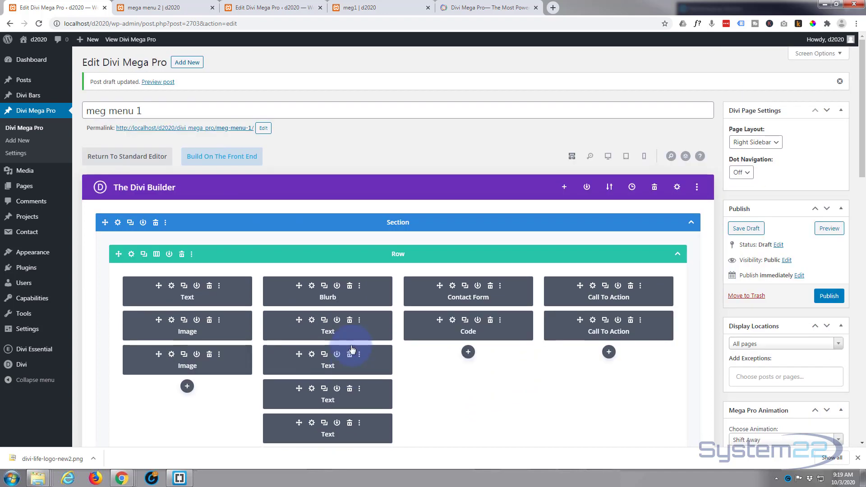
Preview the mega menu 2 page at tablet and phone widths, then return to desktop view.
left_click(145, 8)
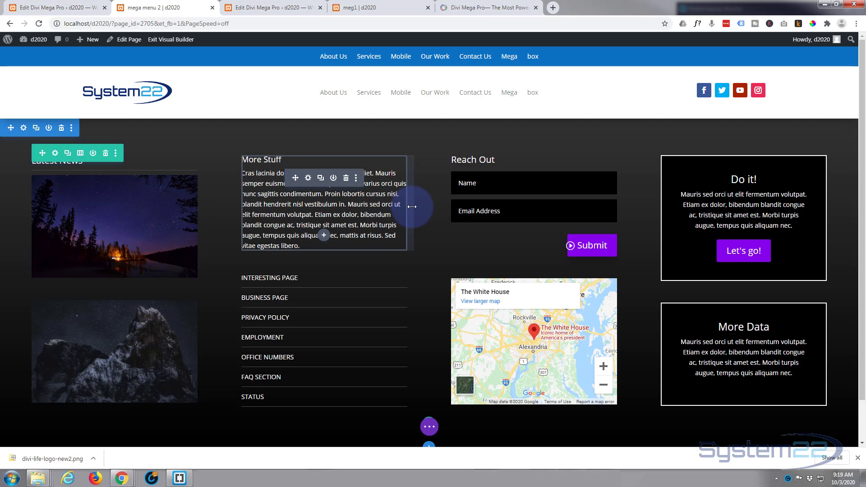
left_click(429, 427)
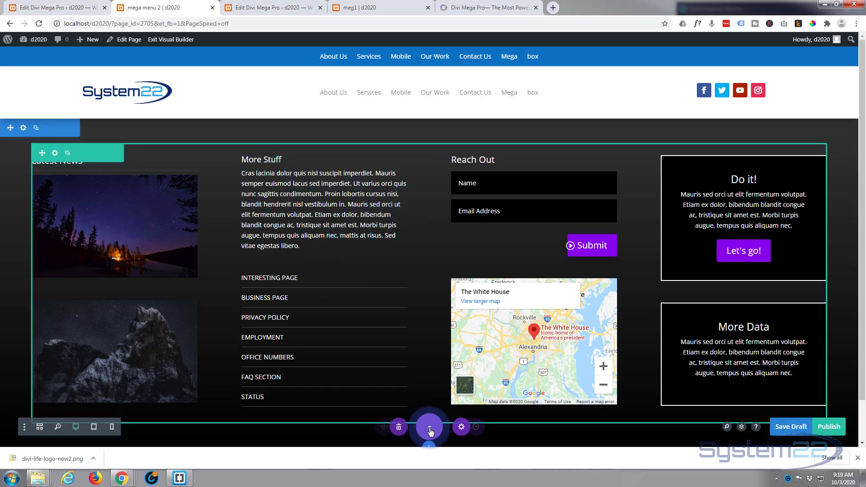
left_click(90, 432)
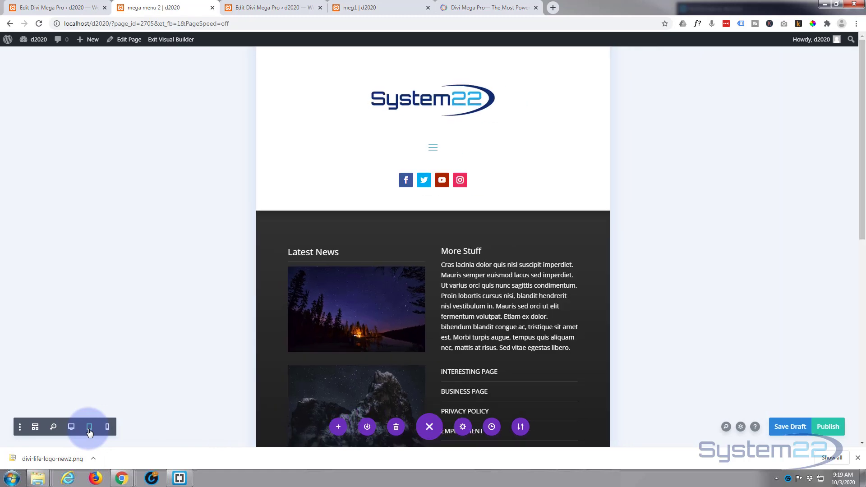
scroll(404, 328, "down", 4)
scroll(401, 329, "down", 5)
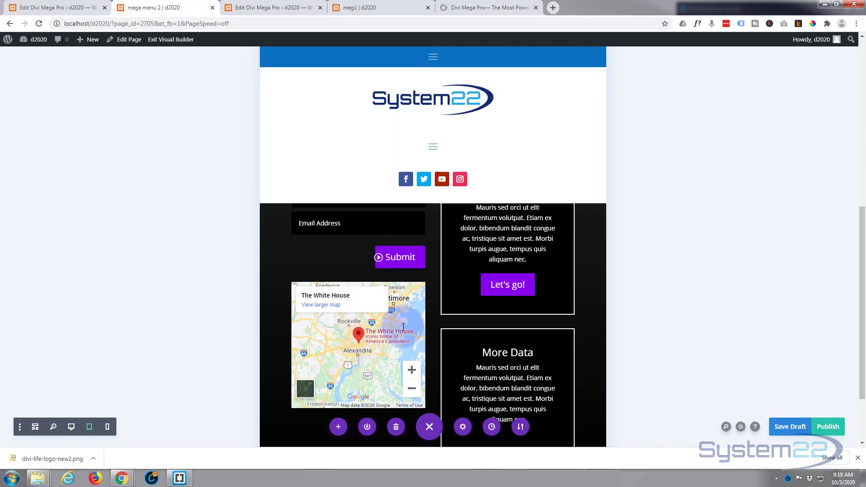
left_click(108, 426)
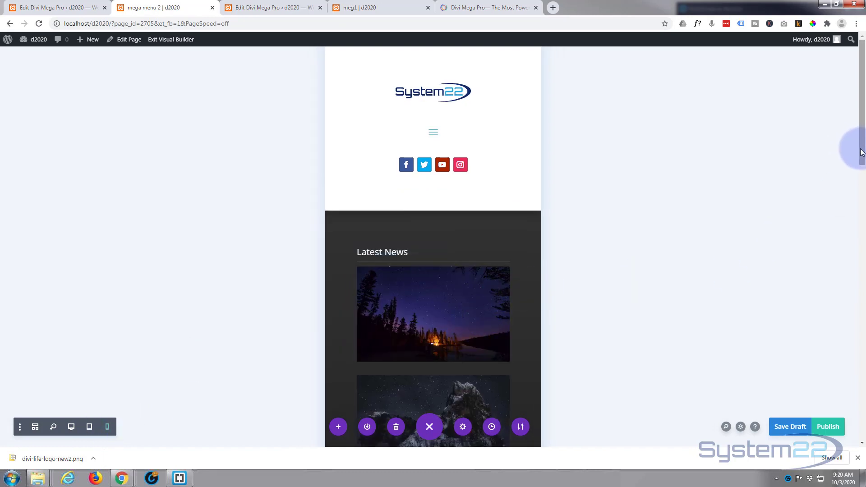
mouse_move(862, 140)
left_mouse_down()
mouse_move(862, 406)
mouse_move(864, 138)
left_mouse_up()
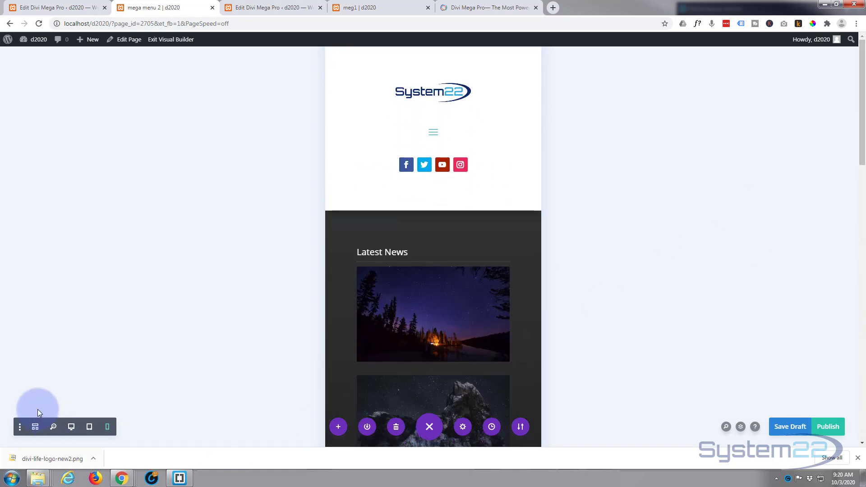
left_click(71, 426)
left_click(54, 7)
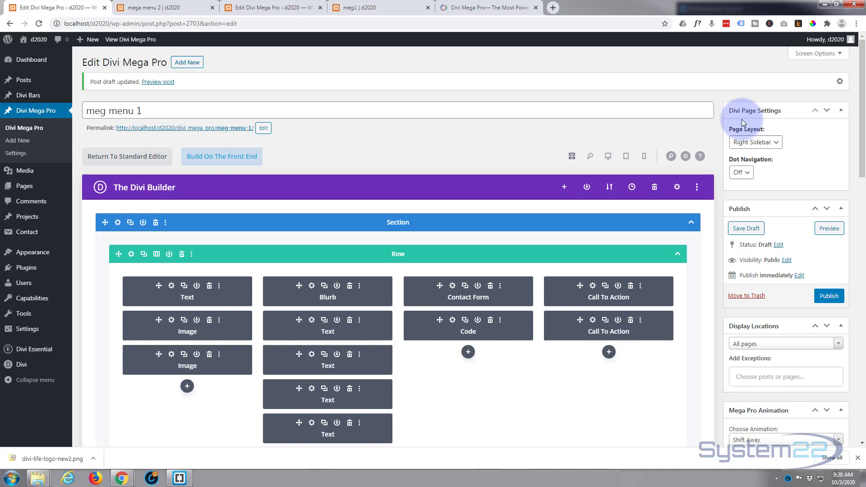
Set meg menu 1's page layout to No Sidebar.
left_click(765, 142)
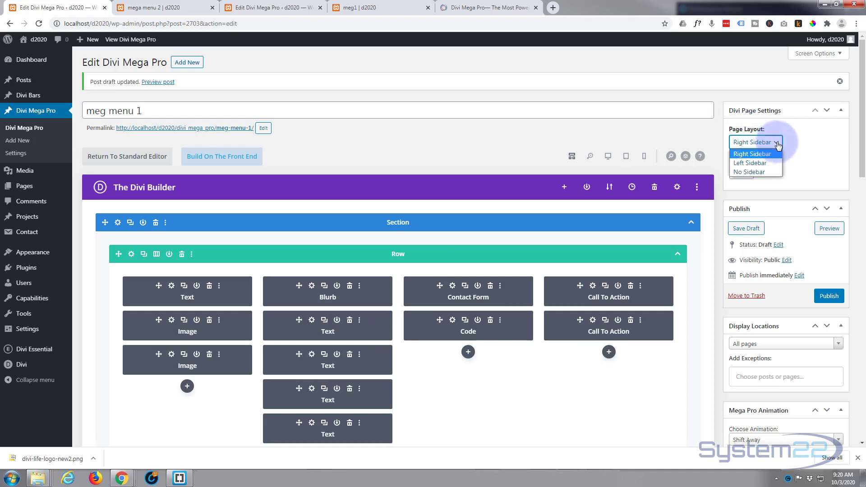
left_click(761, 171)
scroll(792, 166, "down", 3)
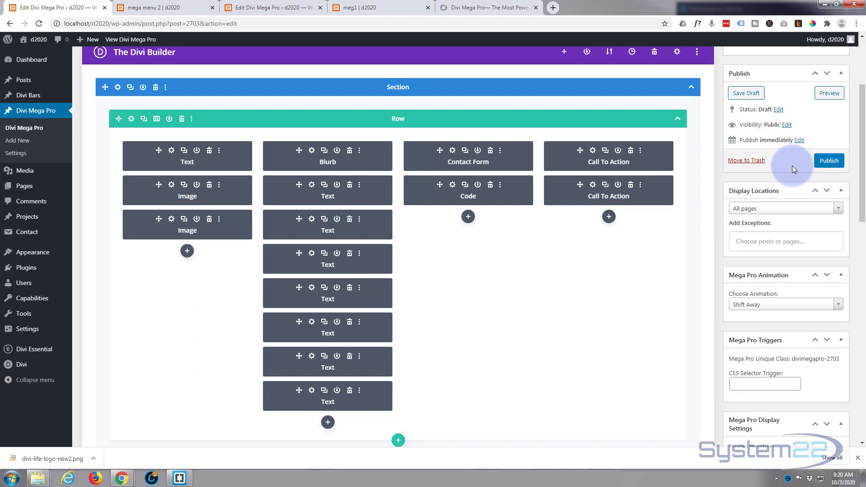
scroll(794, 169, "down", 1)
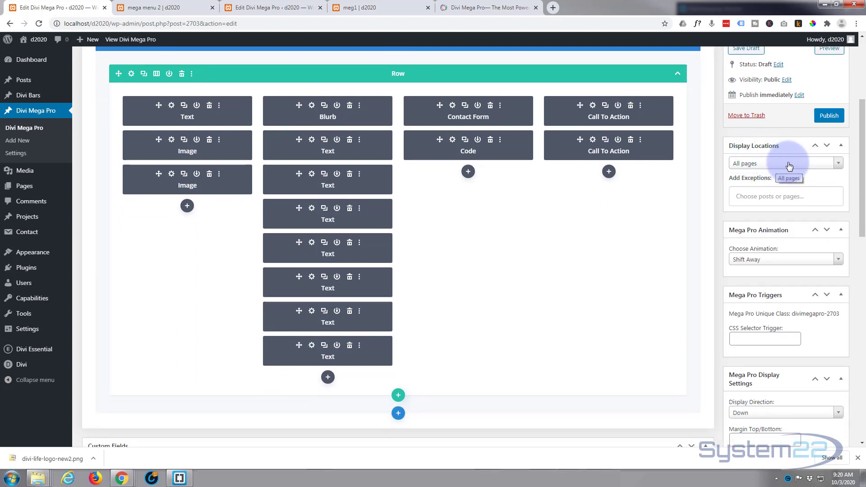
Keep the display location at All pages and set the mega menu animation to Fade.
left_click(789, 167)
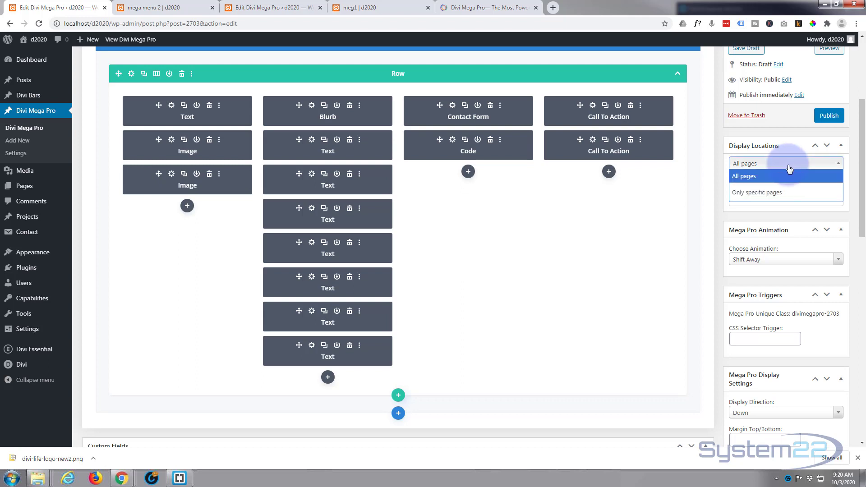
left_click(754, 193)
left_click(743, 182)
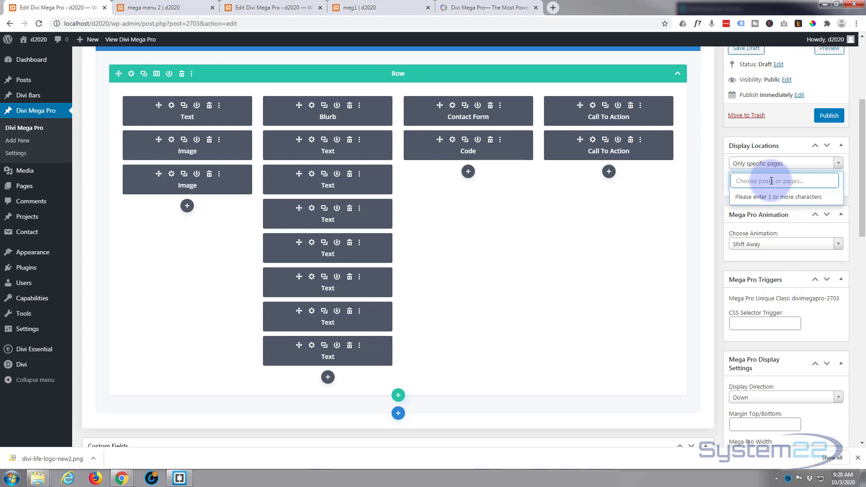
left_click(813, 165)
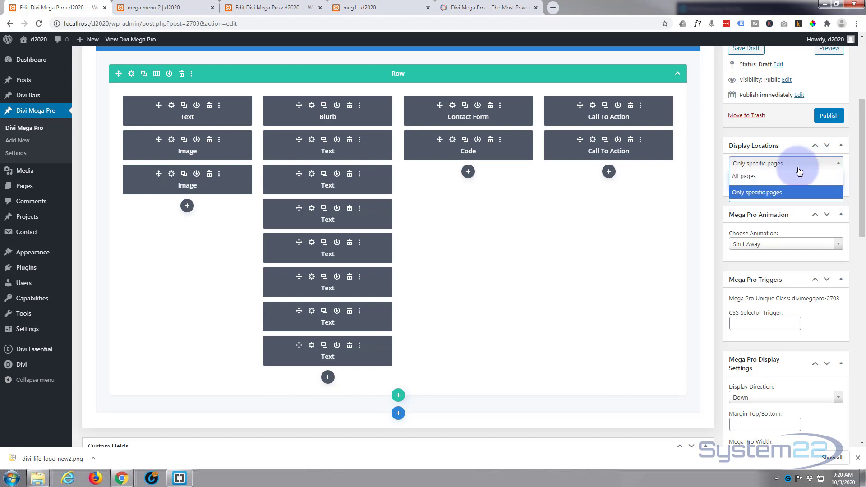
left_click(761, 178)
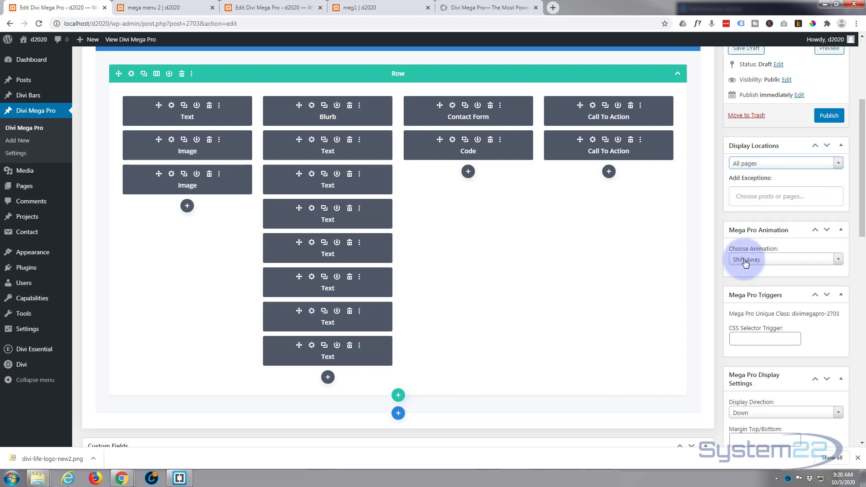
scroll(774, 245, "down", 1)
left_click(775, 216)
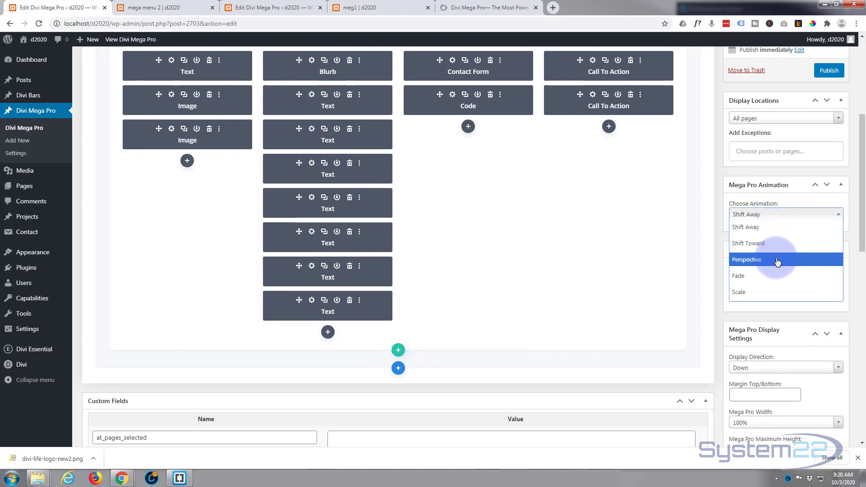
left_click(766, 276)
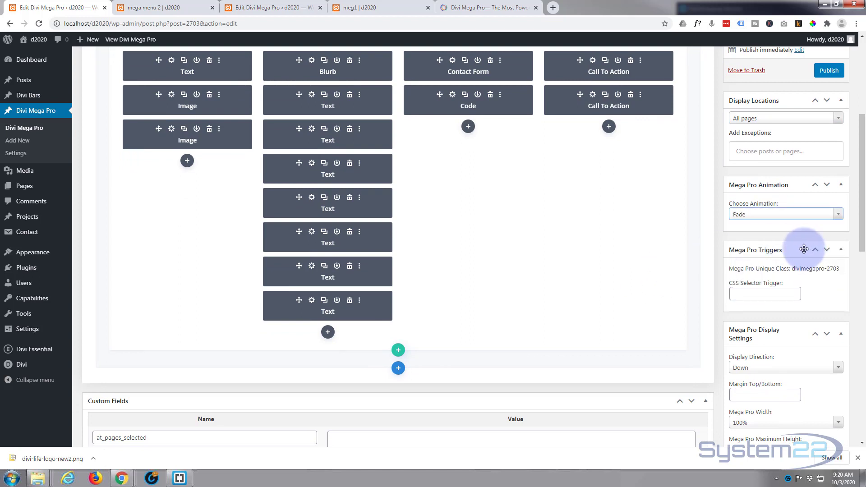
Copy the unique class divimegapro-2703 from the Mega Pro Triggers box.
scroll(804, 249, "down", 1)
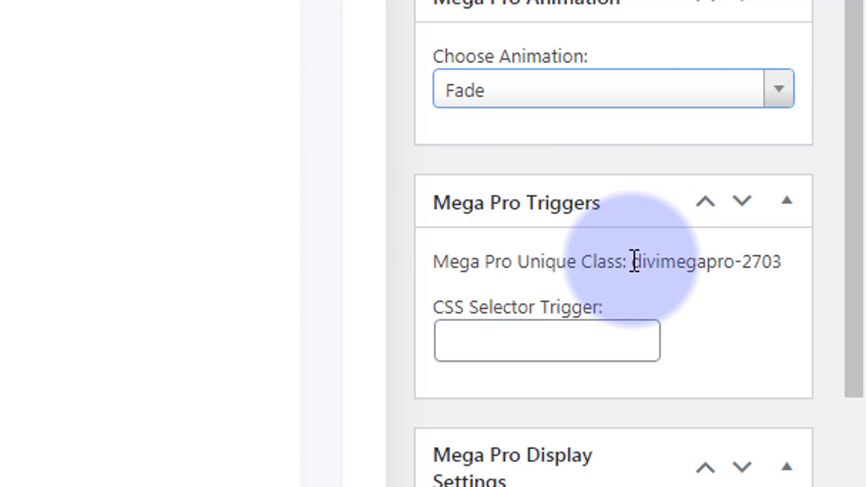
left_click_drag(635, 262, 788, 260)
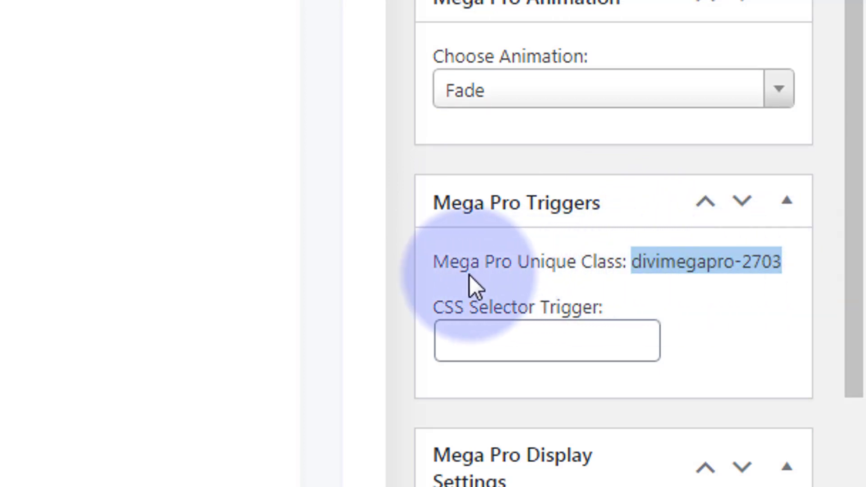
right_click(677, 258)
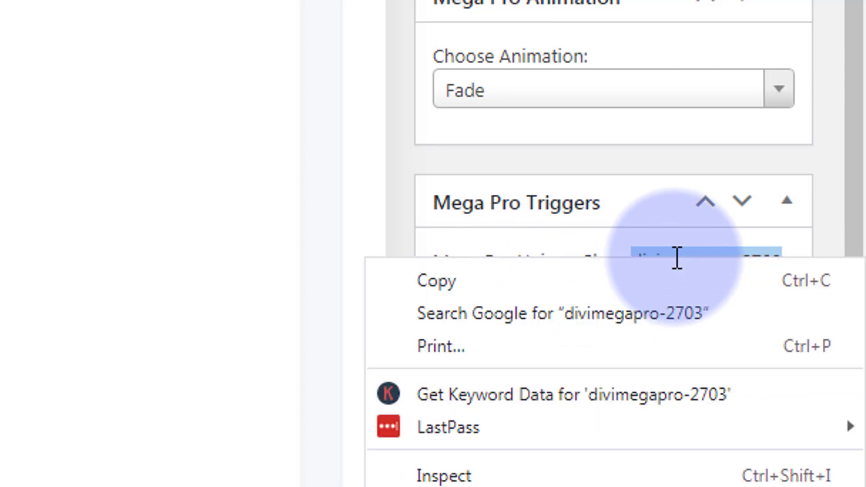
left_click(481, 288)
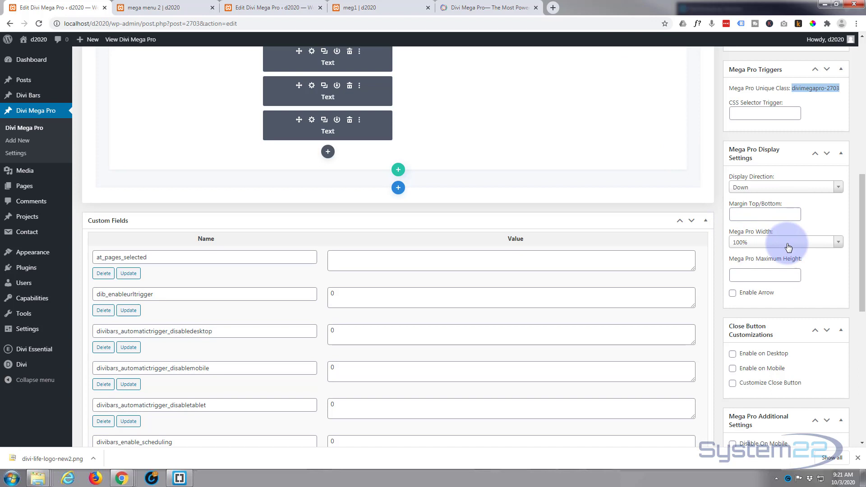
Enable the close button on desktop and mobile, leaving Customize Close Button off.
scroll(788, 248, "down", 2)
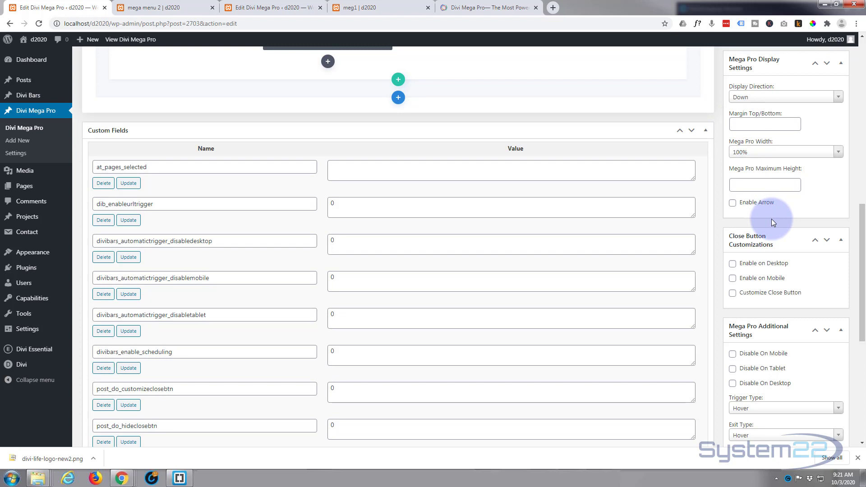
scroll(773, 220, "down", 1)
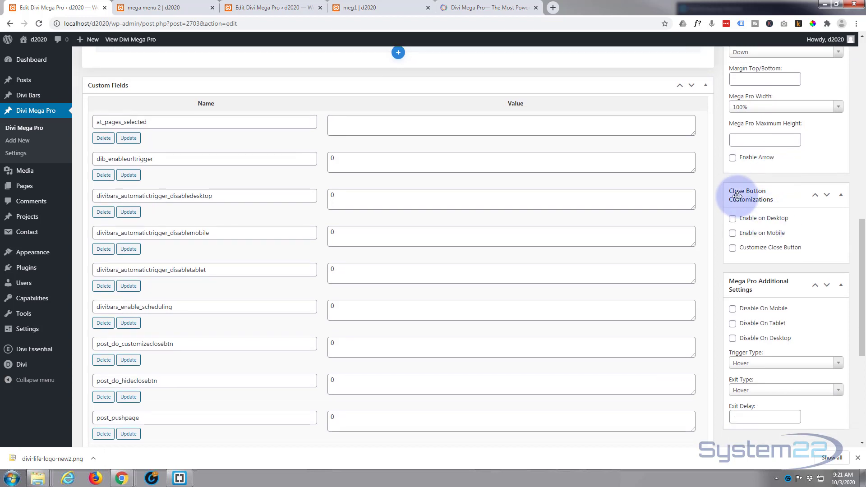
left_click(732, 220)
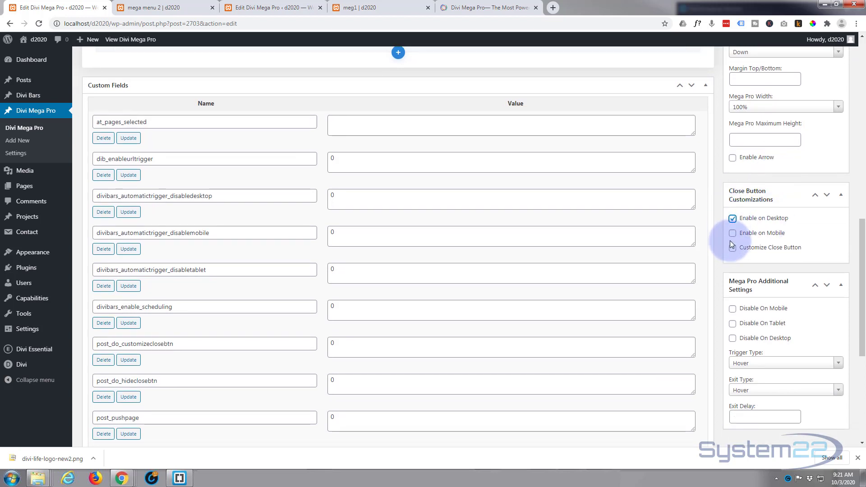
left_click(733, 233)
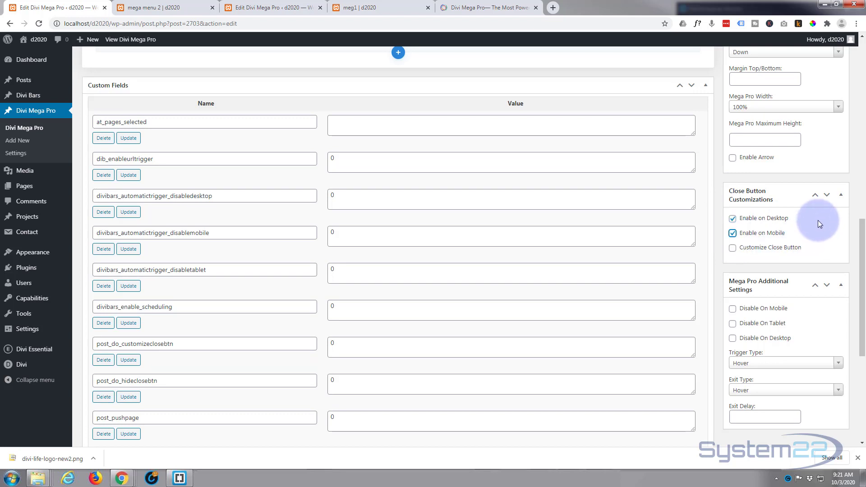
scroll(818, 220, "down", 2)
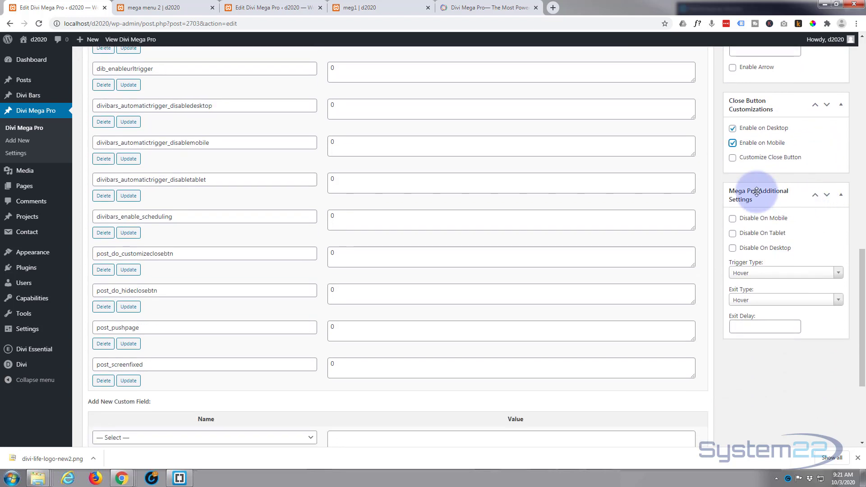
left_click(732, 158)
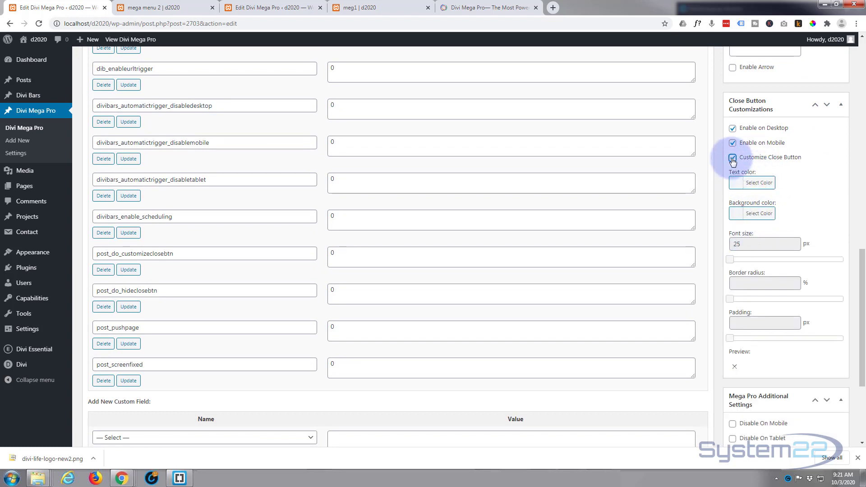
left_click(733, 158)
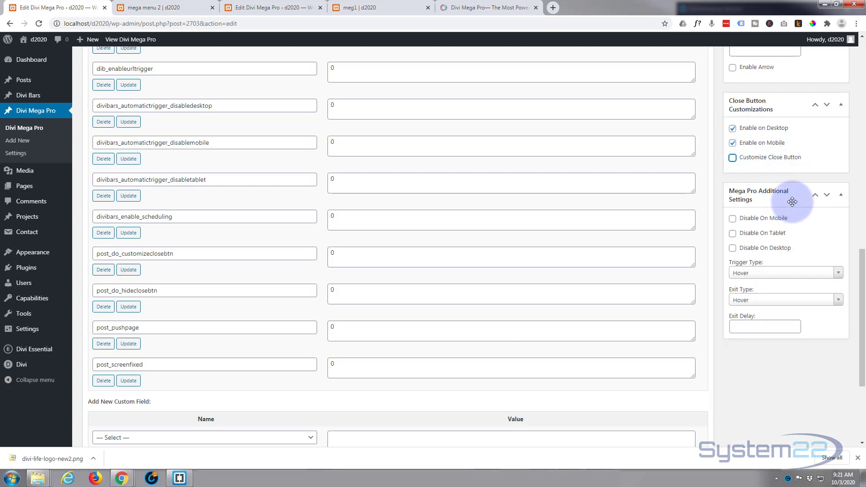
Keep the mega menu's Trigger Type set to Hover.
scroll(793, 201, "down", 1)
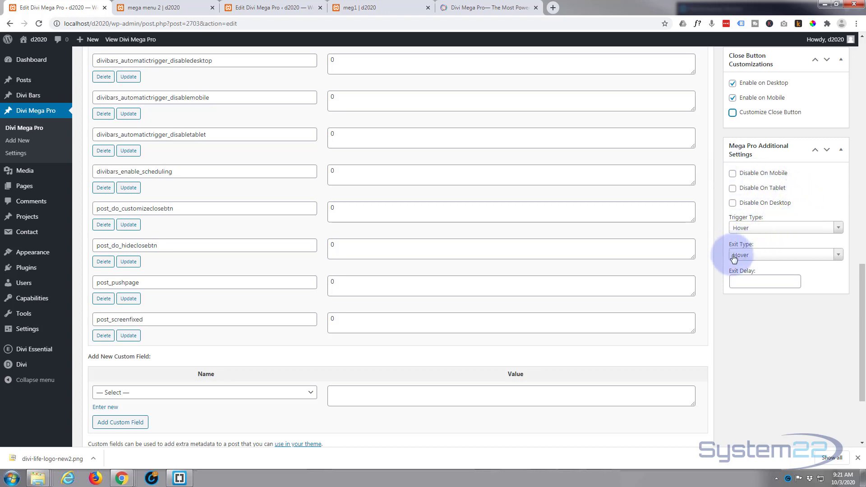
left_click(762, 232)
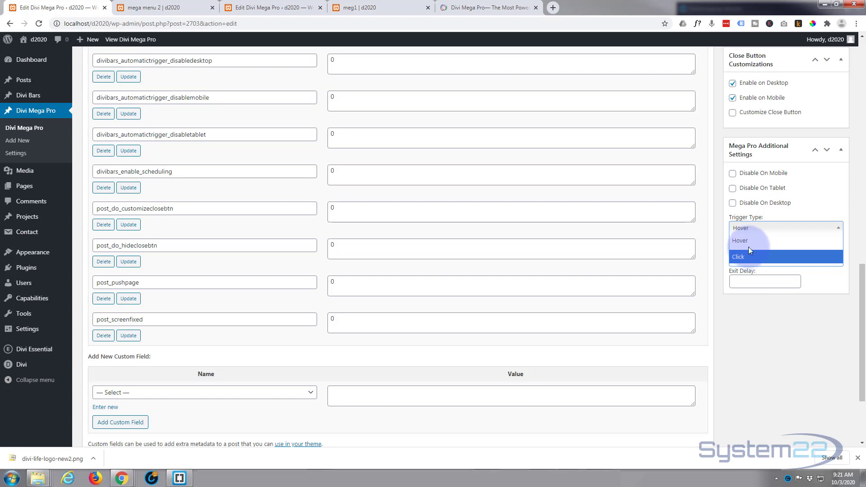
left_click(750, 244)
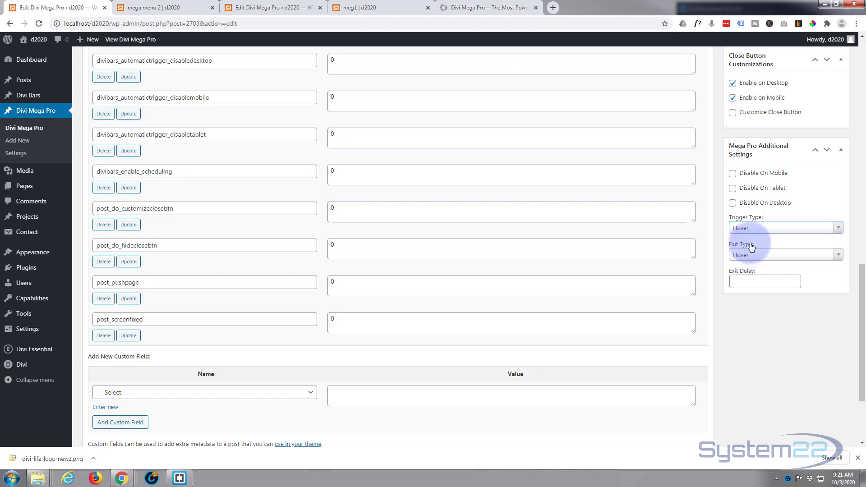
scroll(751, 246, "up", 5)
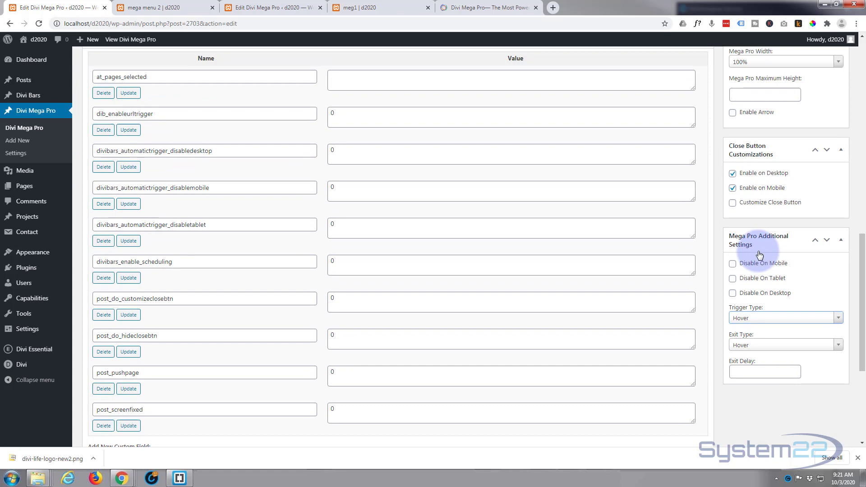
Publish the meg menu 1 mega menu so its status changes from Draft to Published.
scroll(771, 261, "up", 10)
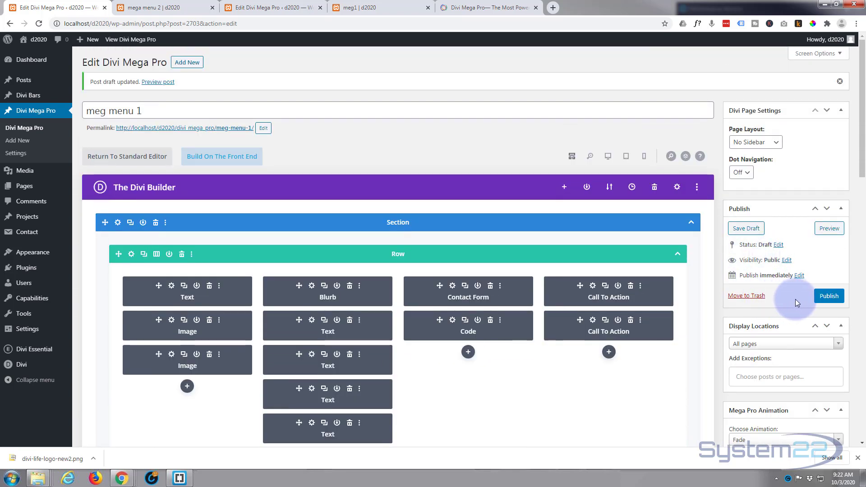
left_click(830, 297)
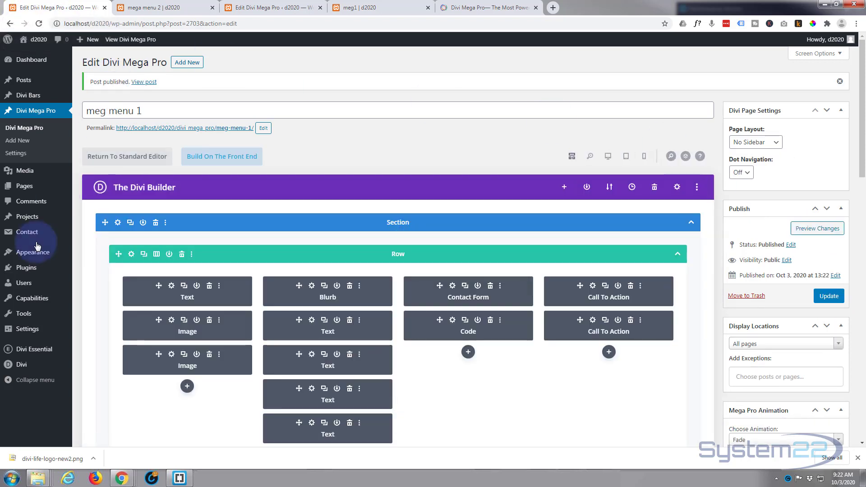
left_click(33, 291)
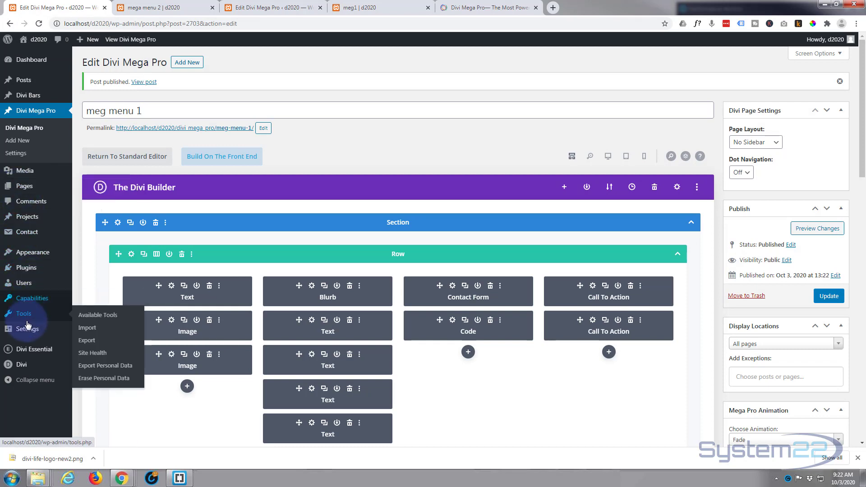
In Appearance > Menus, delete the old Mega item from the one page menu.
mouse_move(28, 255)
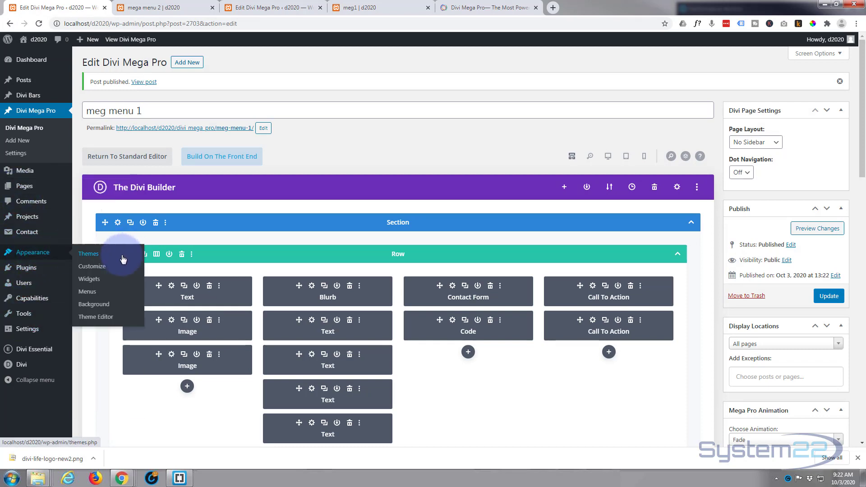
left_click(92, 296)
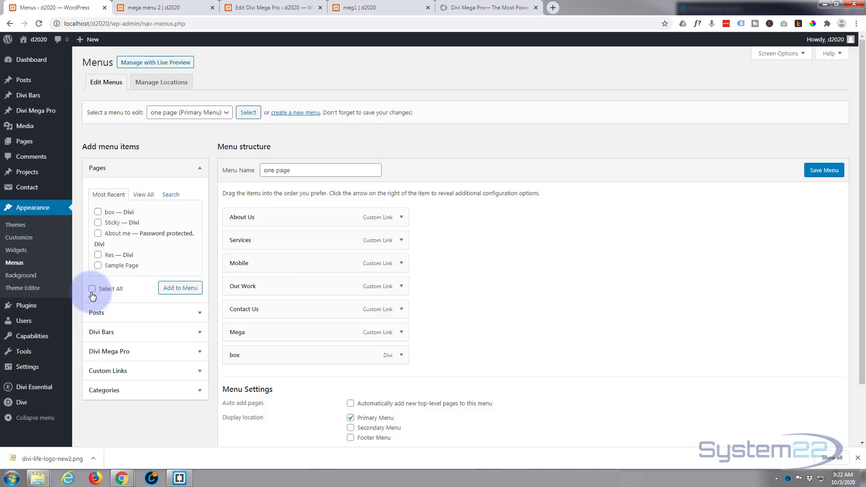
scroll(437, 252, "down", 3)
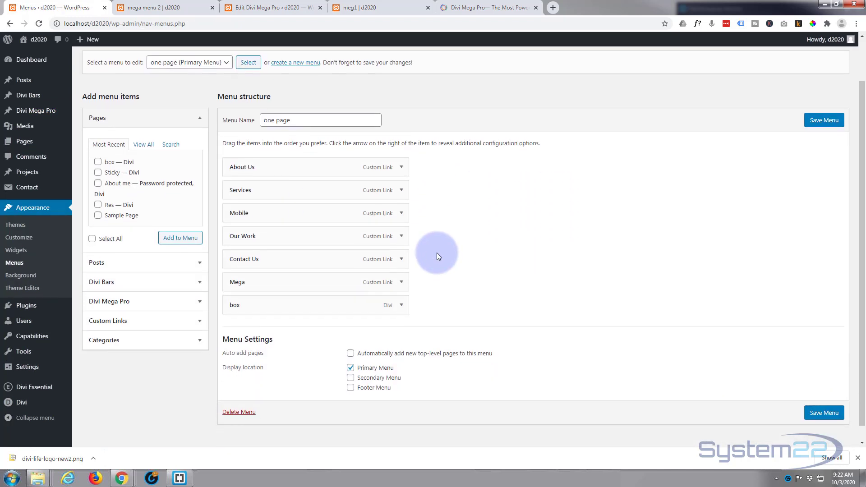
left_click(401, 267)
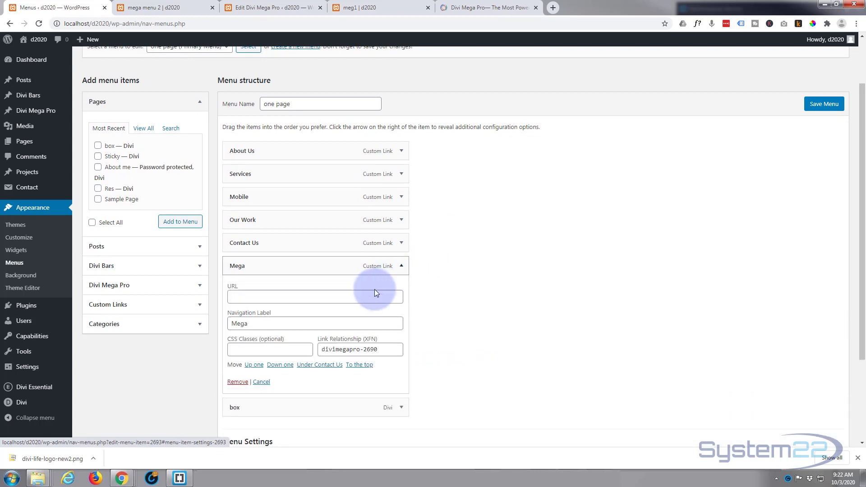
left_click(238, 381)
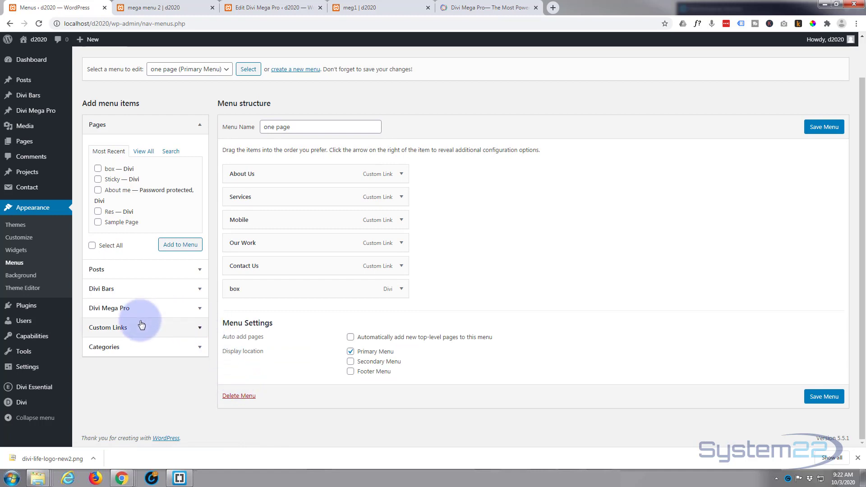
Add a Custom Link with URL '#' labelled Mega Menu and move it below Our Work.
left_click(166, 327)
left_click(145, 274)
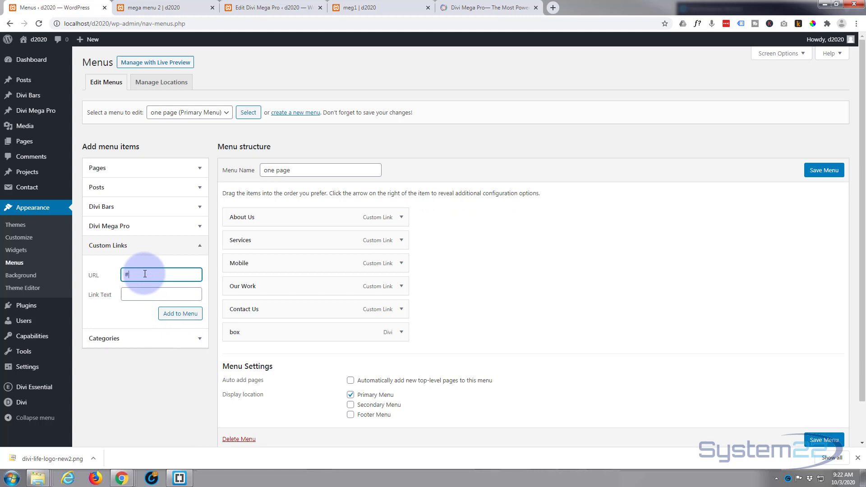
left_click(134, 296)
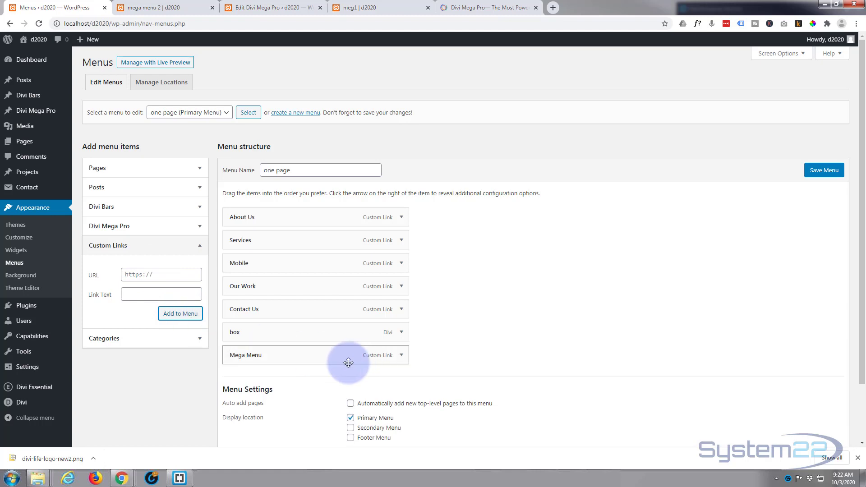
left_click_drag(340, 356, 339, 309)
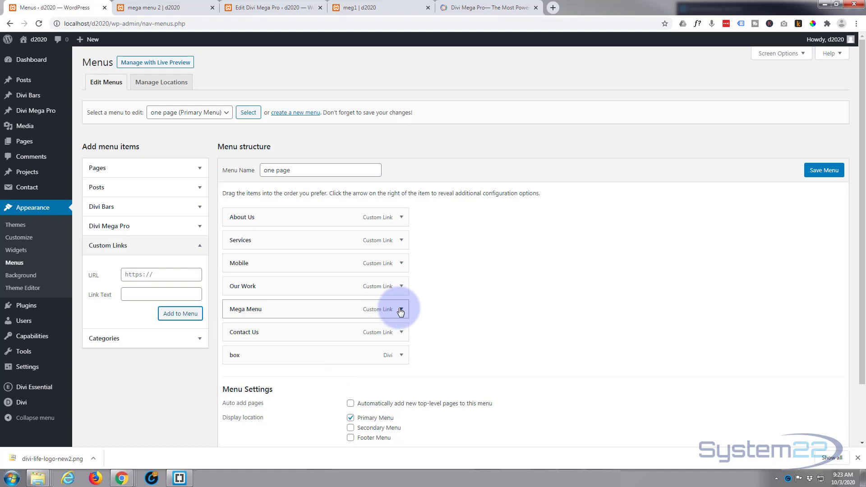
Empty the Mega Menu item's URL, set its Link Relationship to divimegapro-2703, and save the menu.
left_click(401, 309)
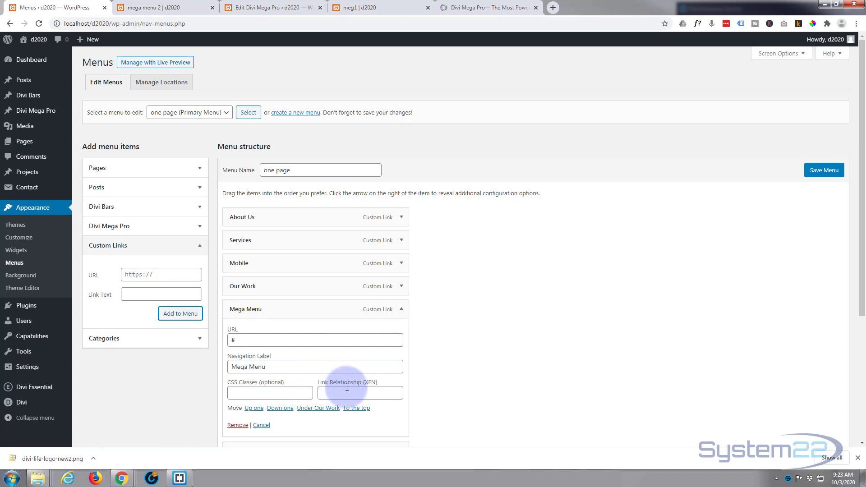
left_click_drag(254, 340, 218, 342)
key("BackSpace")
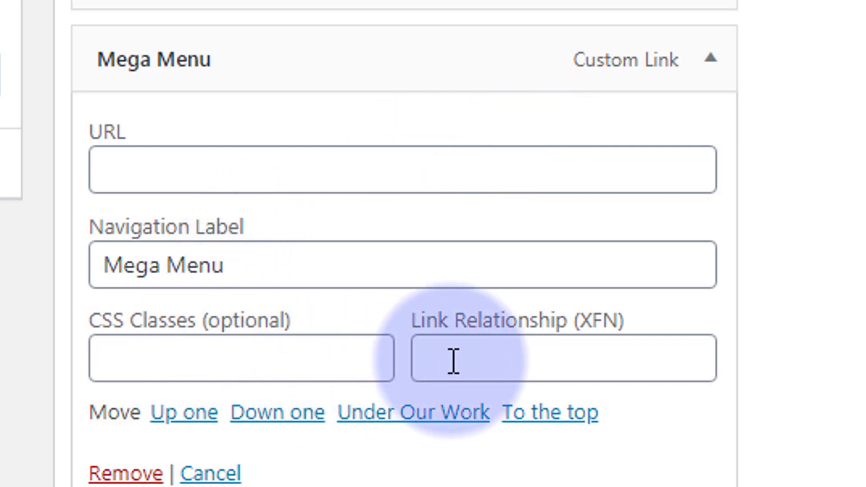
left_click(131, 361)
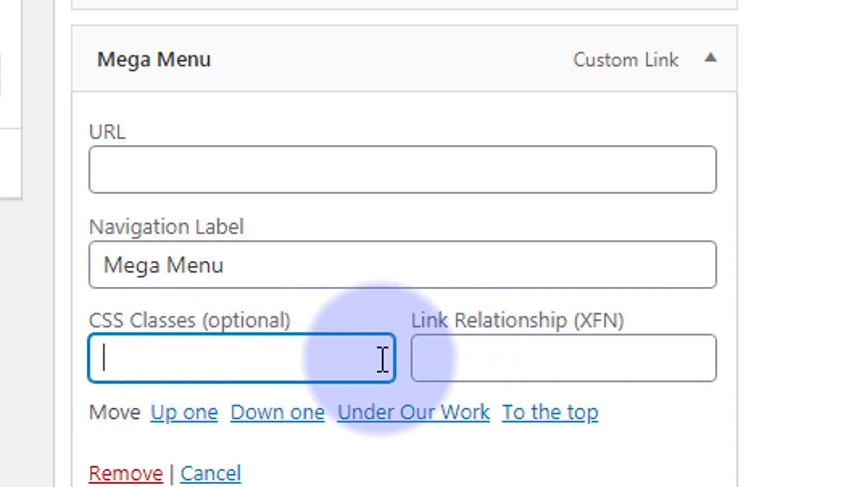
left_click(465, 355)
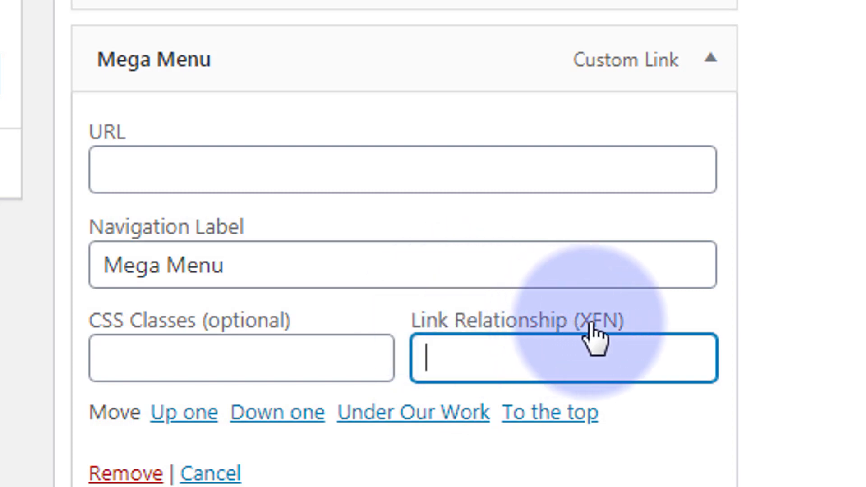
left_click(226, 356)
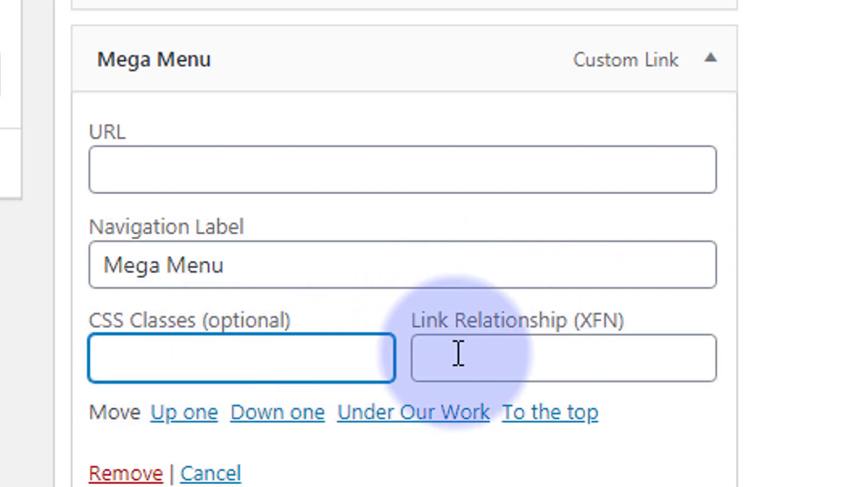
left_click(459, 354)
type("divimegapro-2703")
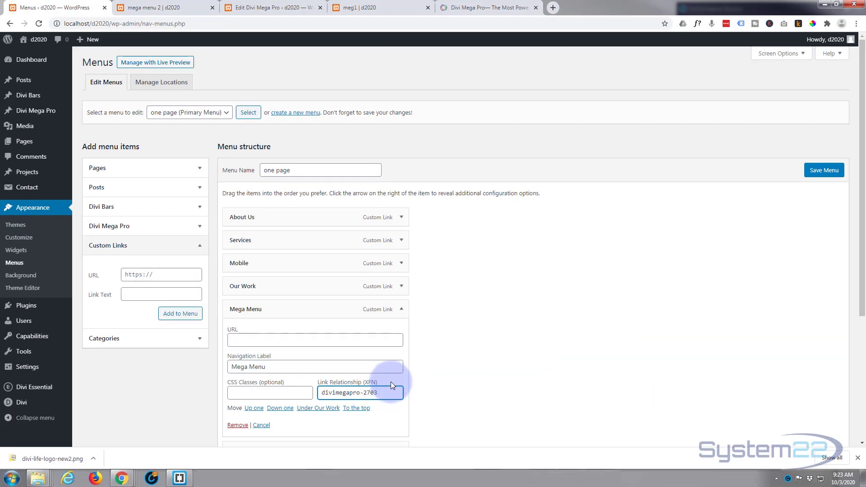
left_click(392, 382)
left_click(828, 171)
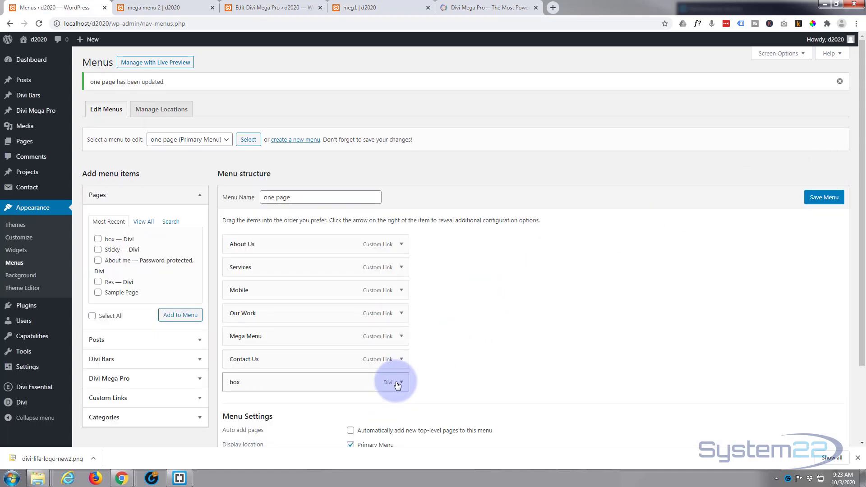
Expand the Contact Us and Mega Menu items to verify their saved settings.
left_click(401, 360)
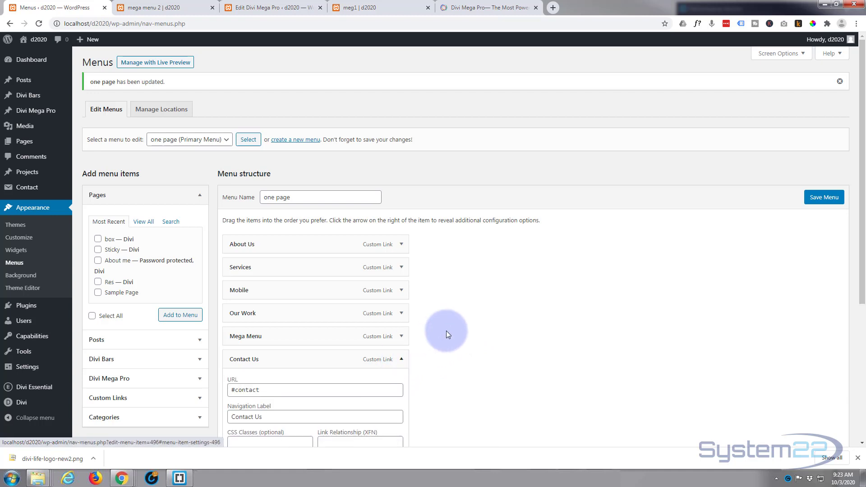
scroll(446, 331, "down", 2)
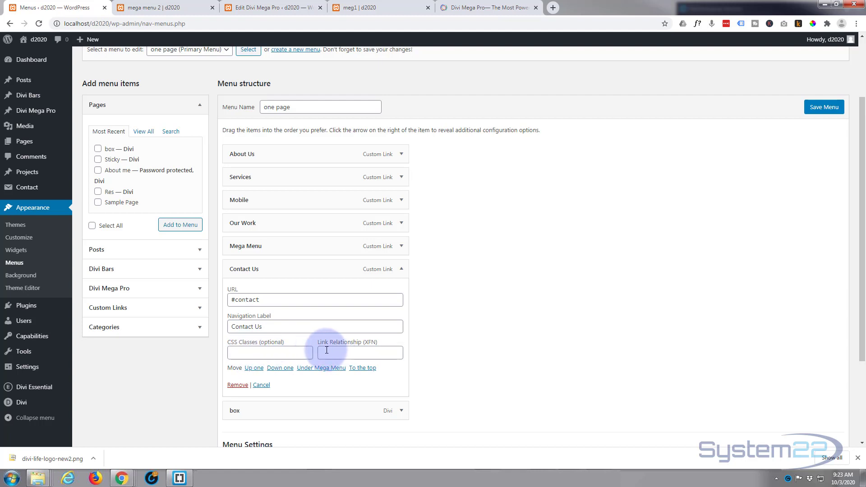
left_click(401, 247)
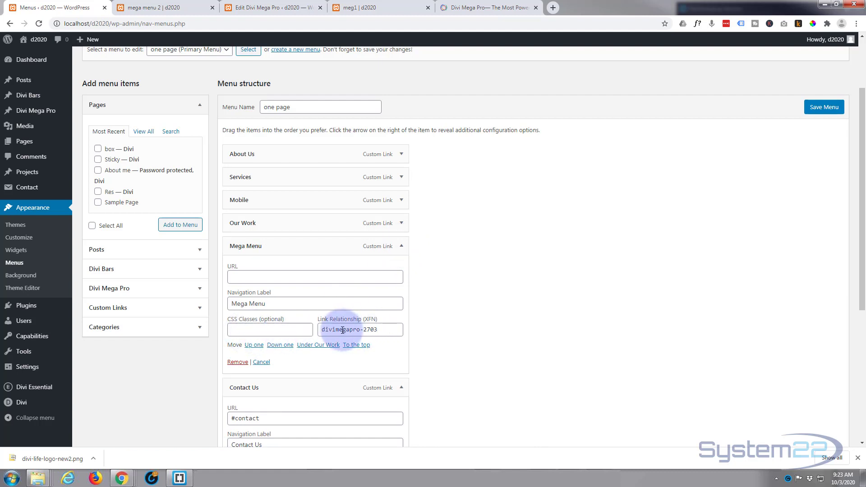
scroll(675, 167, "up", 2)
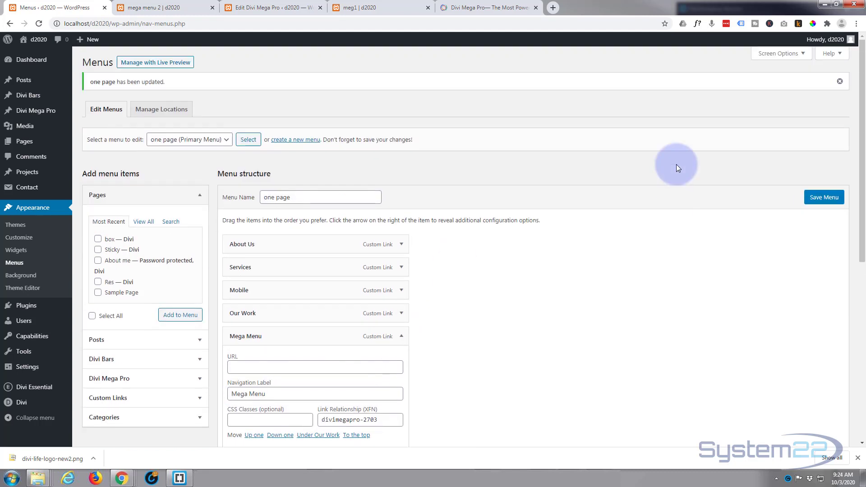
left_click(804, 55)
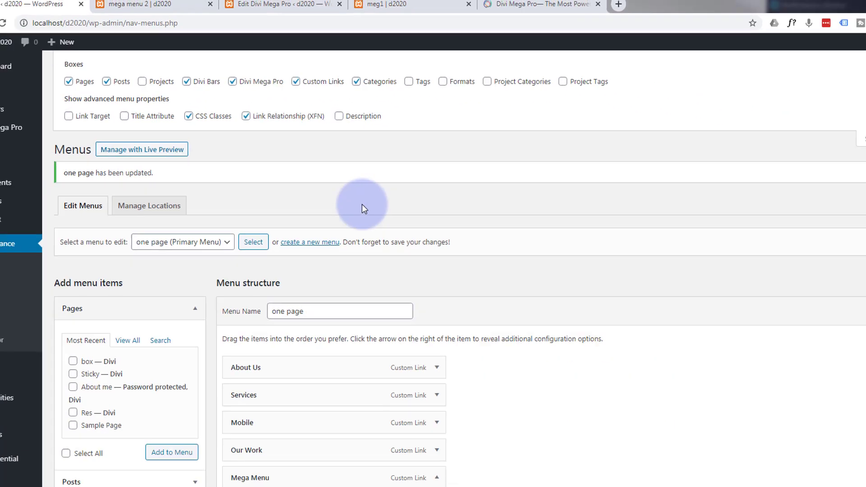
scroll(345, 180, "down", 3)
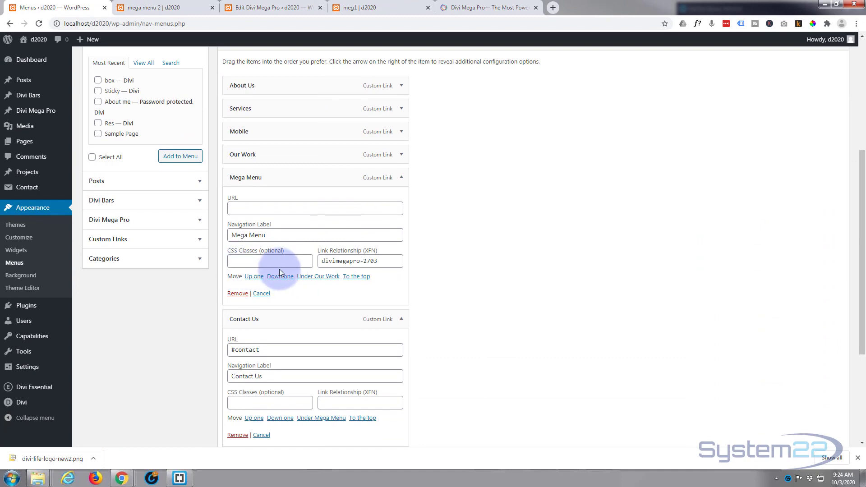
scroll(500, 279, "up", 3)
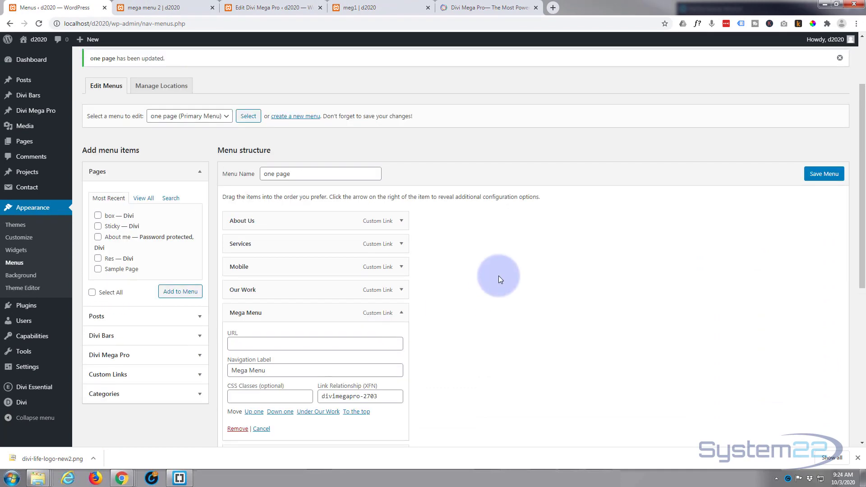
scroll(587, 273, "up", 2)
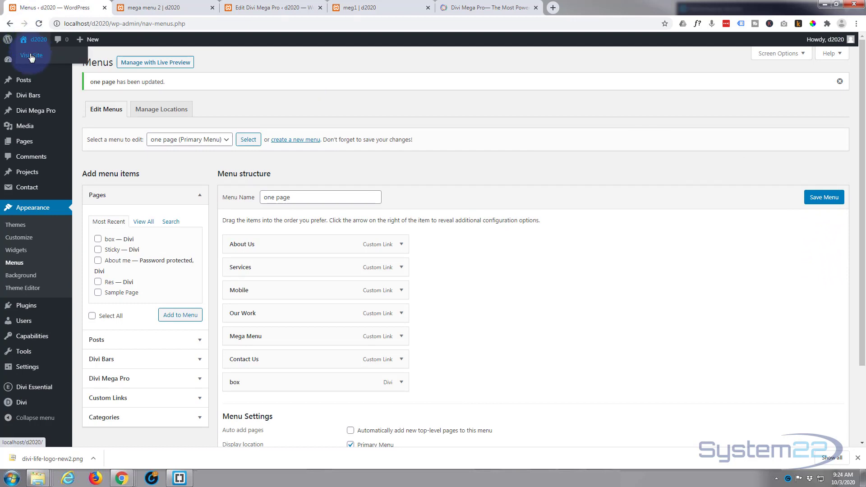
Open the live site in a new tab, toggle the Mega Menu panel, and return to Menus.
middle_click(31, 56)
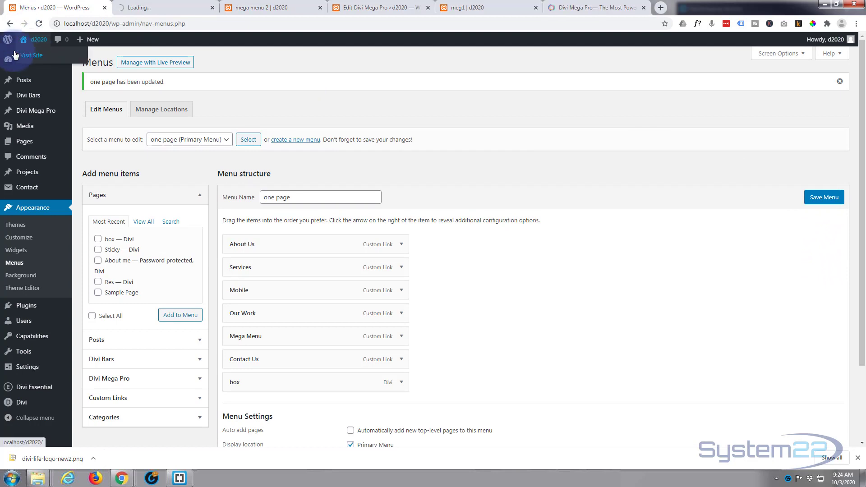
left_click(172, 6)
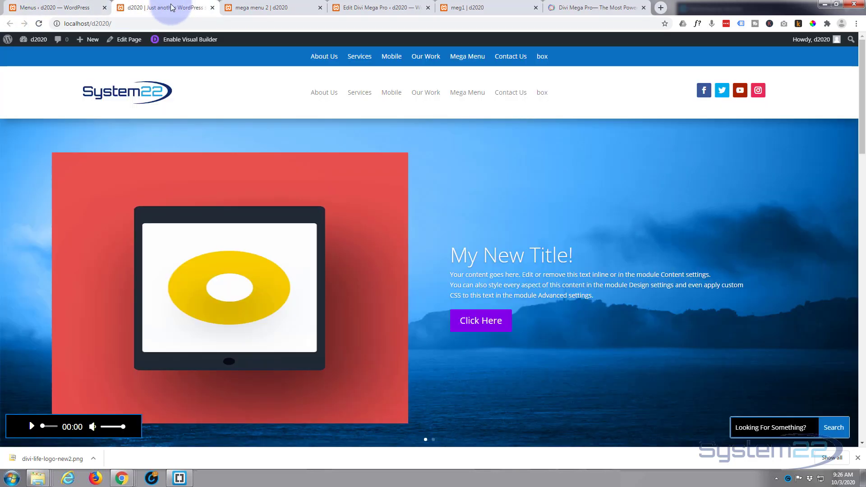
mouse_move(465, 56)
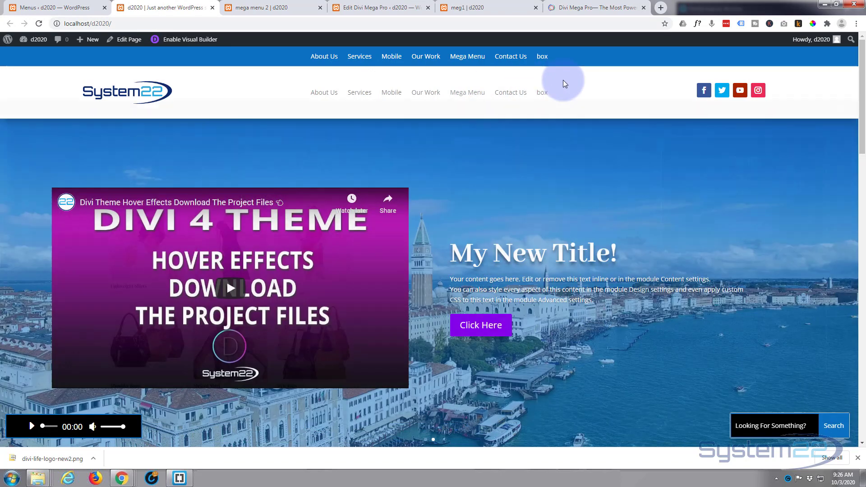
mouse_move(474, 88)
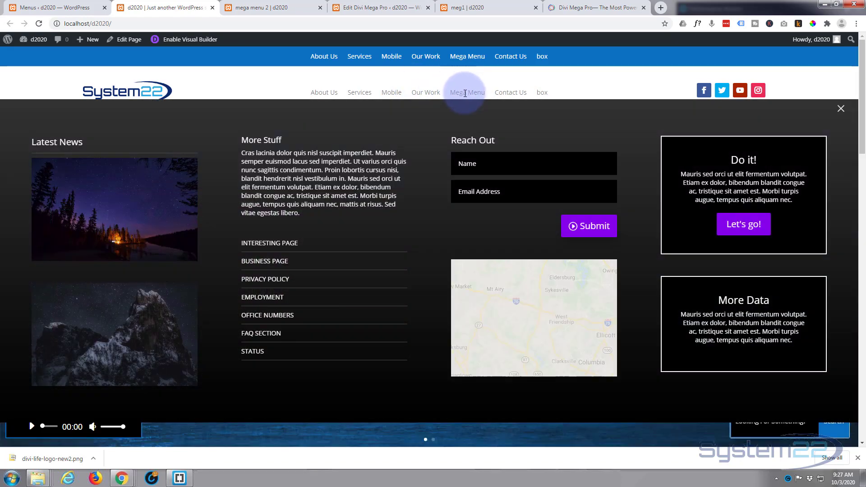
left_click(465, 92)
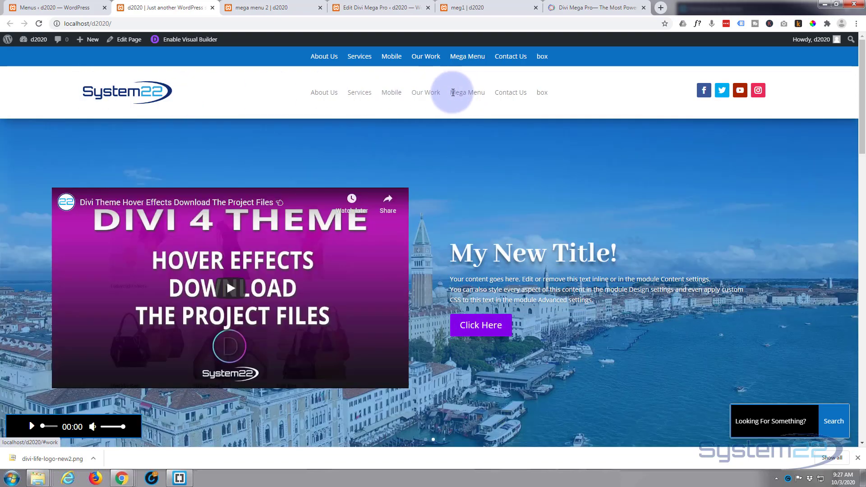
mouse_move(460, 93)
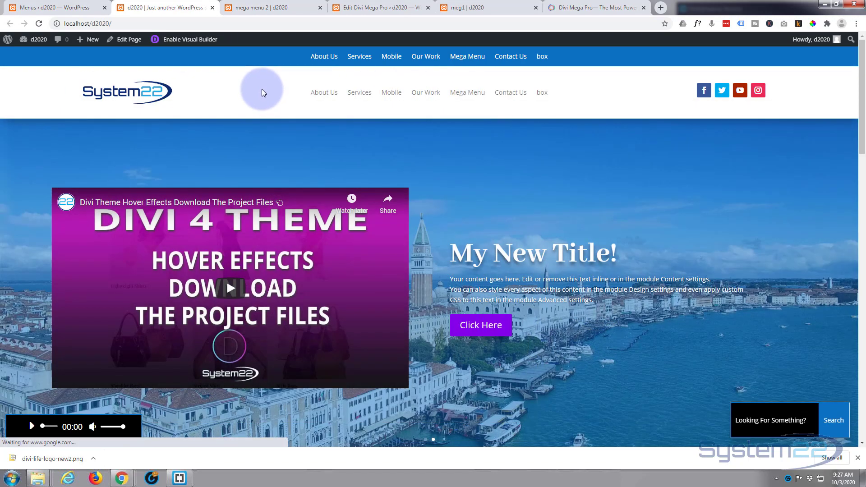
left_click(65, 8)
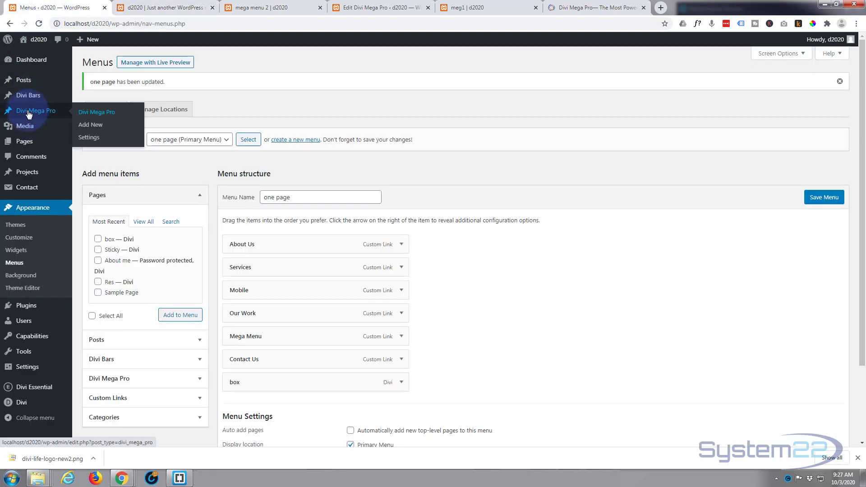
Reopen meg menu 1 and set Margin Top/Bottom to 48px with Display Direction Down.
left_click(93, 116)
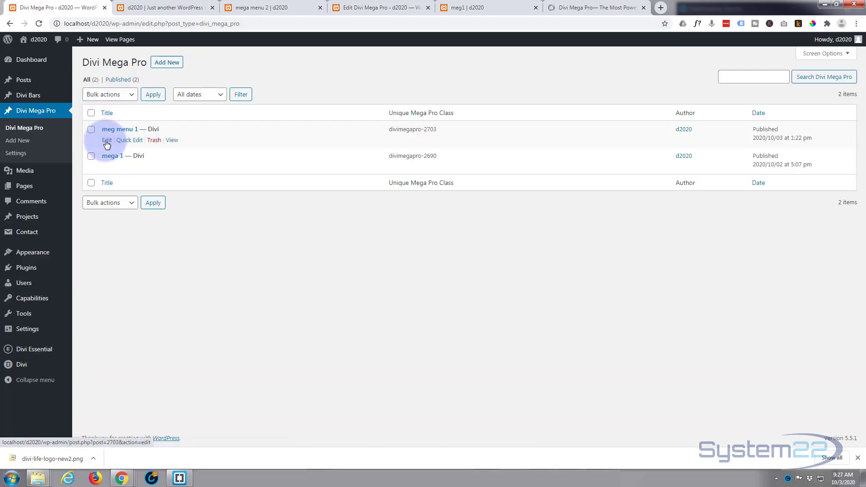
left_click(107, 142)
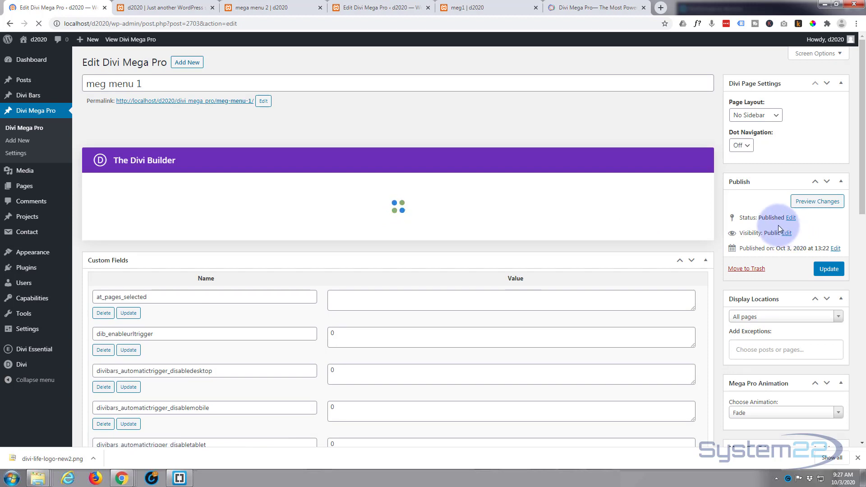
left_click_drag(863, 199, 862, 289)
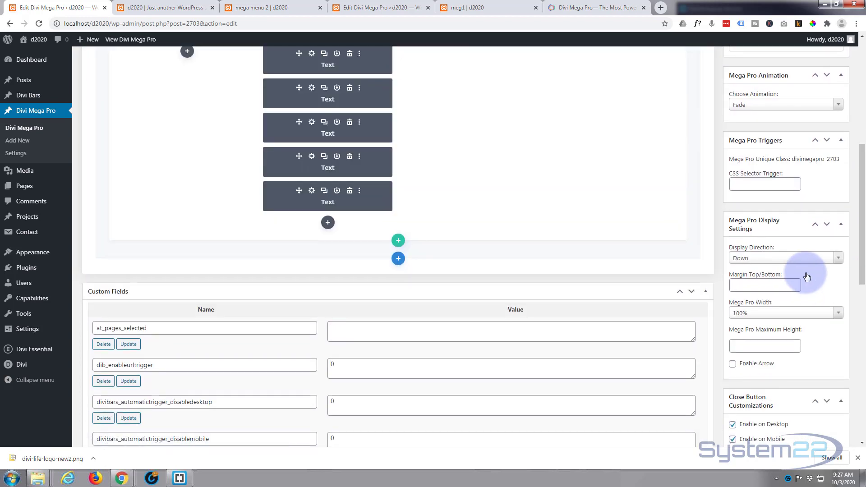
left_click(739, 281)
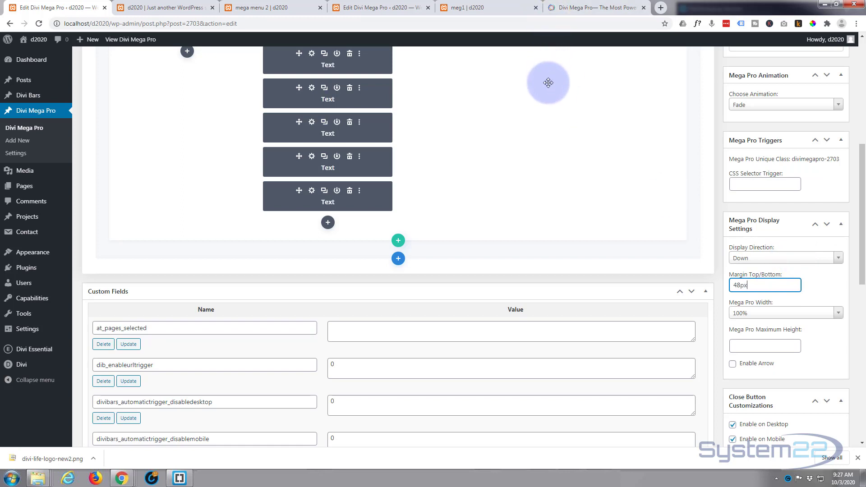
left_click(815, 281)
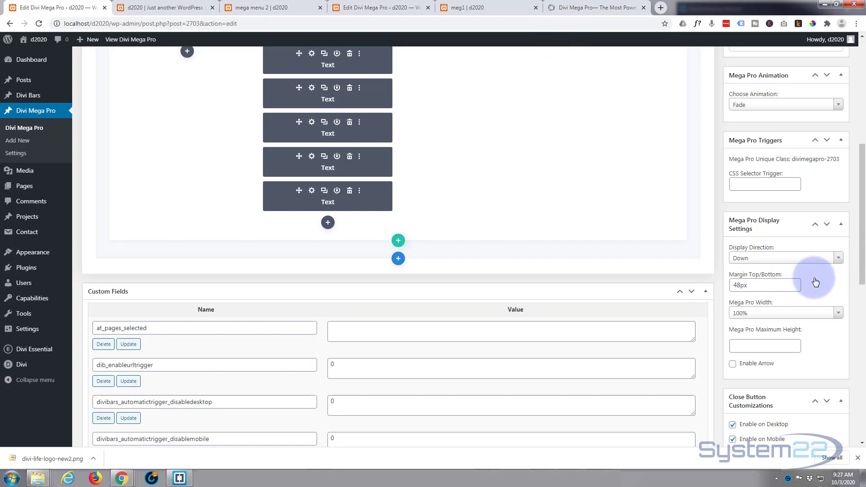
Set both Trigger Type and Exit Type to Click in Mega Pro Additional Settings.
scroll(815, 280, "down", 2)
scroll(814, 277, "down", 1)
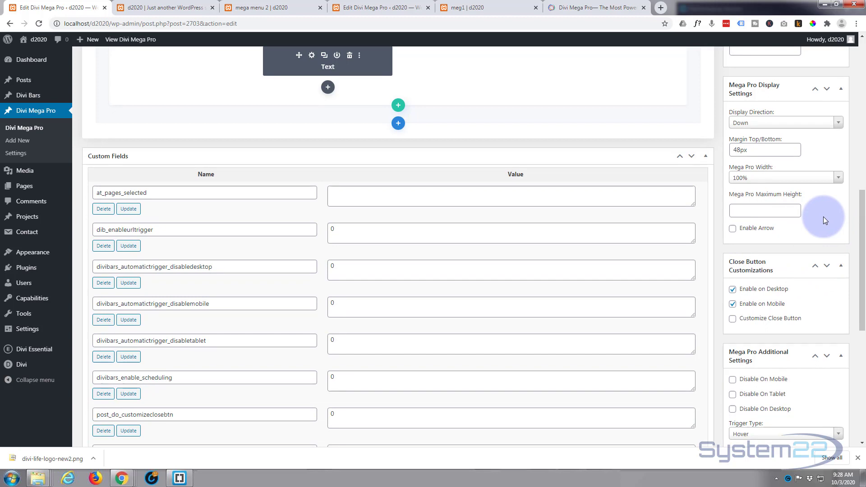
scroll(824, 217, "down", 1)
scroll(813, 252, "down", 1)
scroll(813, 251, "down", 2)
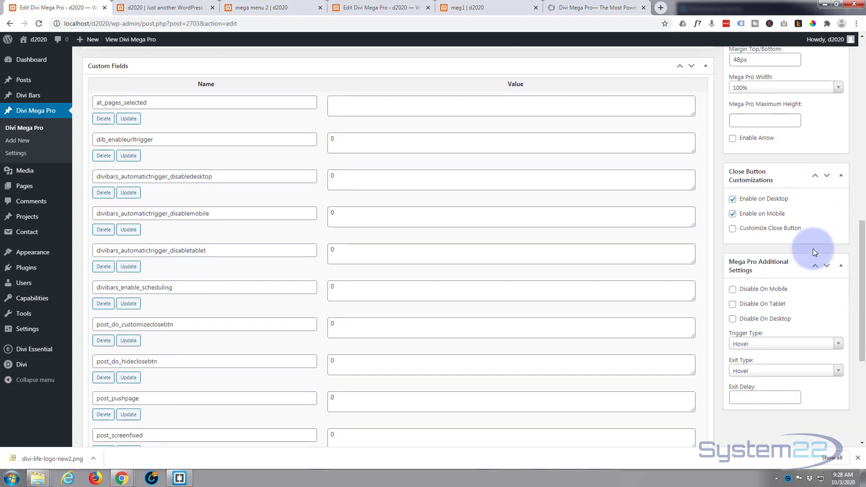
scroll(812, 251, "down", 1)
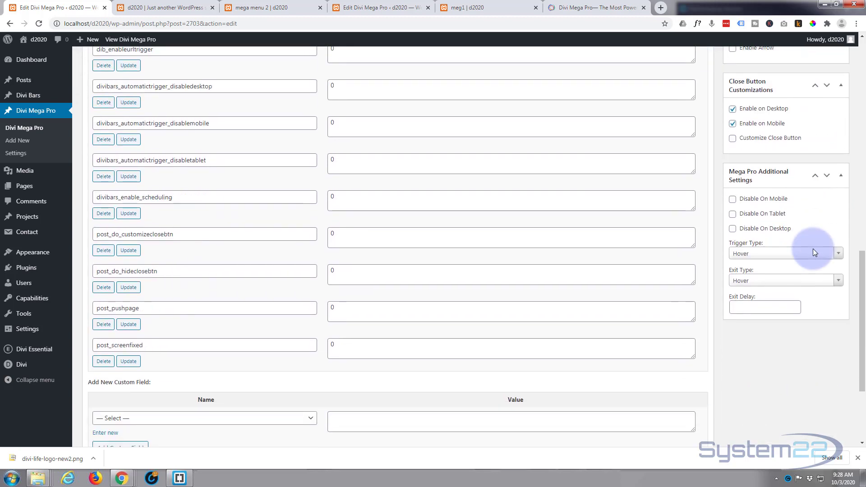
left_click(763, 256)
left_click(758, 283)
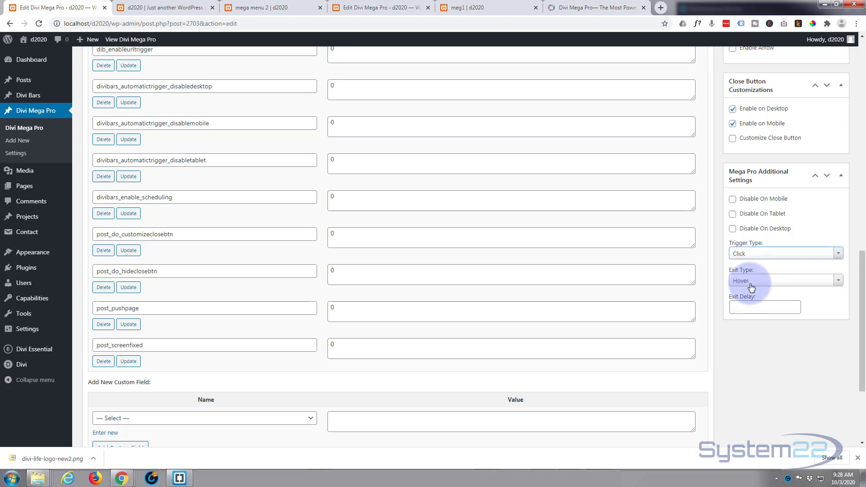
left_click(760, 285)
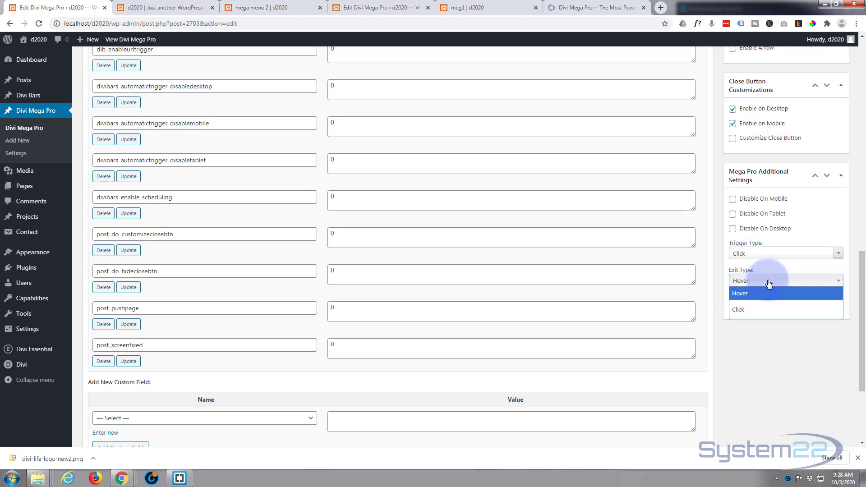
left_click(751, 307)
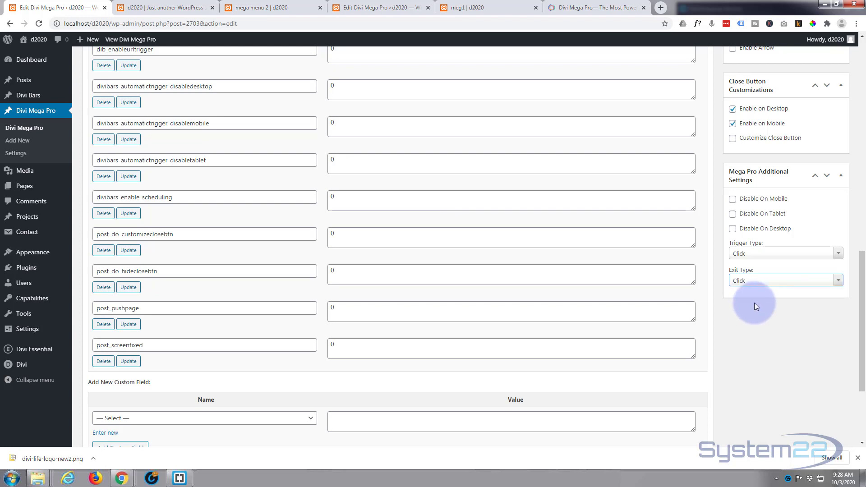
Update meg menu 1 so the post is saved.
scroll(755, 304, "up", 1)
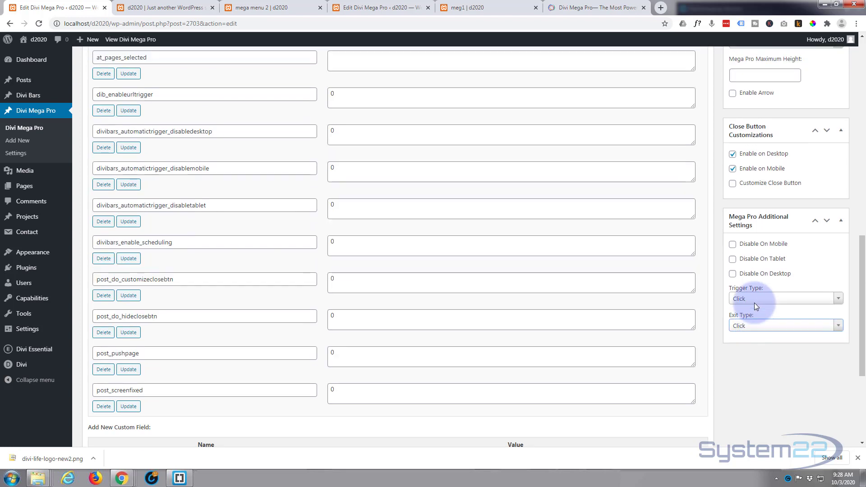
scroll(755, 302, "up", 4)
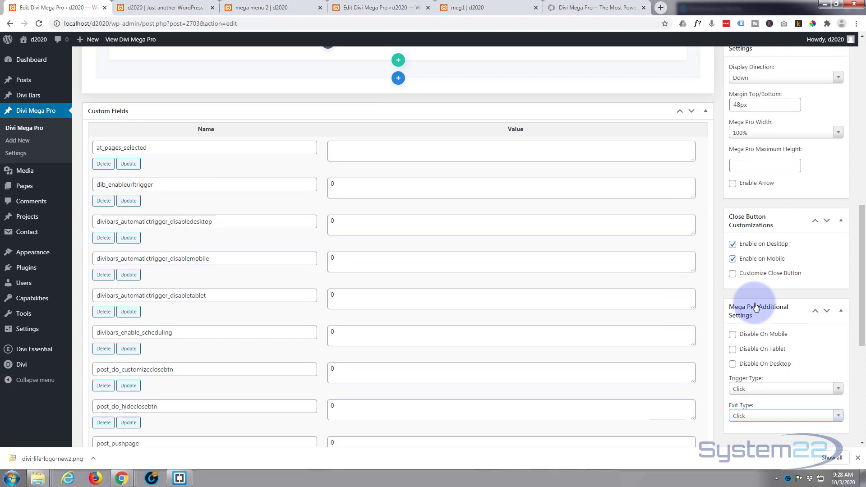
scroll(754, 302, "up", 2)
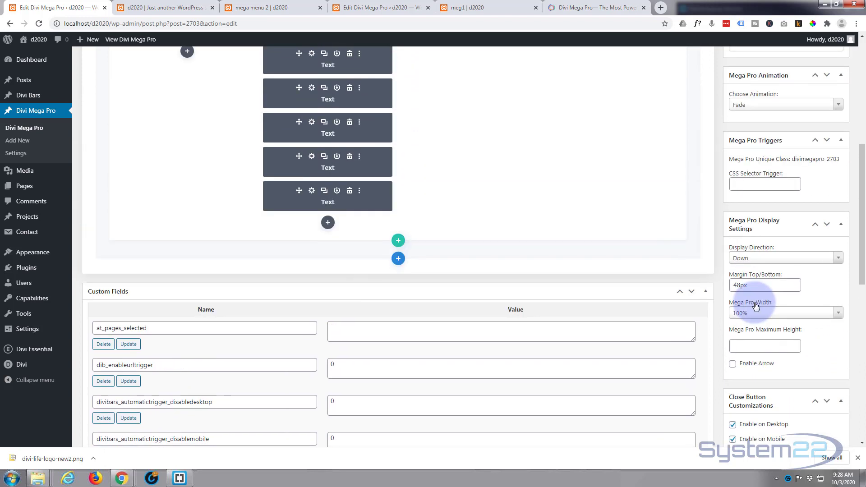
scroll(756, 306, "up", 4)
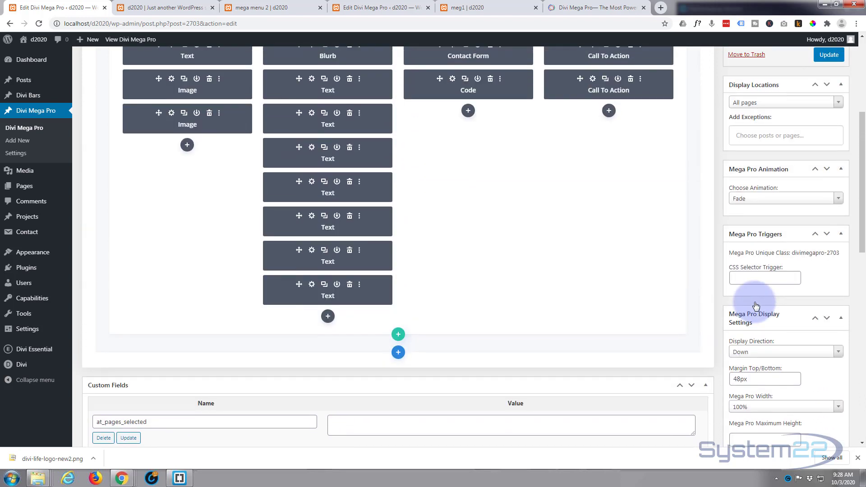
scroll(754, 301, "up", 1)
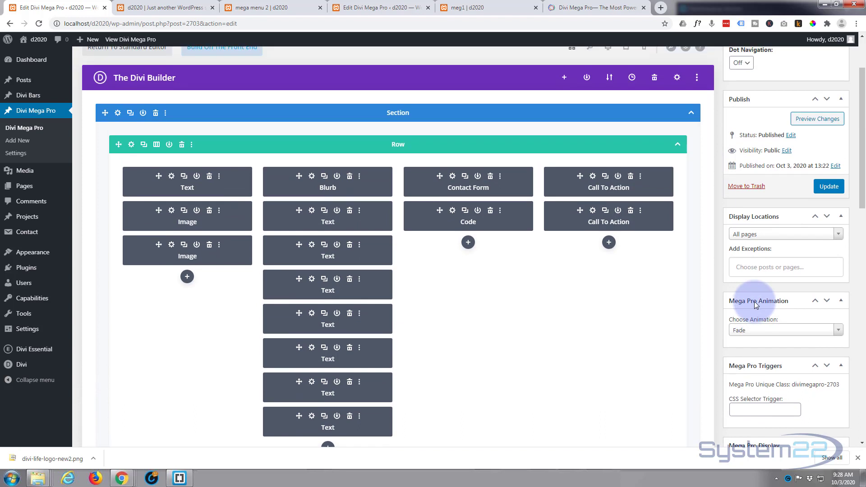
scroll(754, 301, "up", 1)
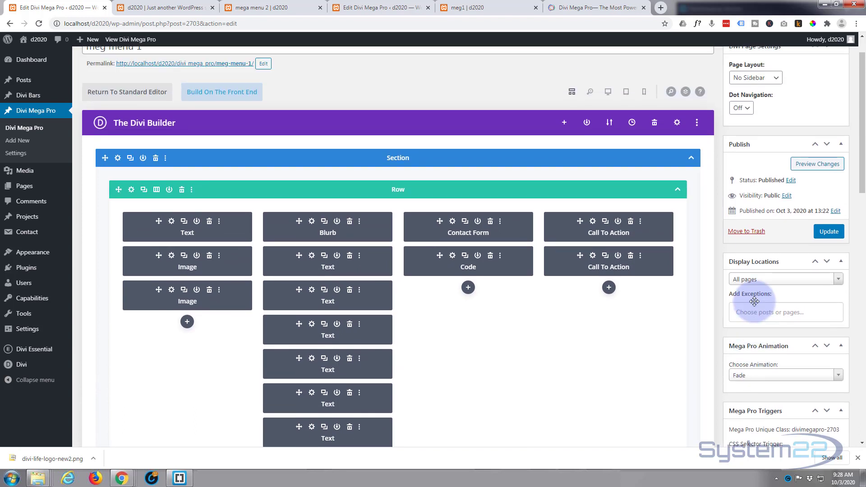
scroll(754, 301, "up", 1)
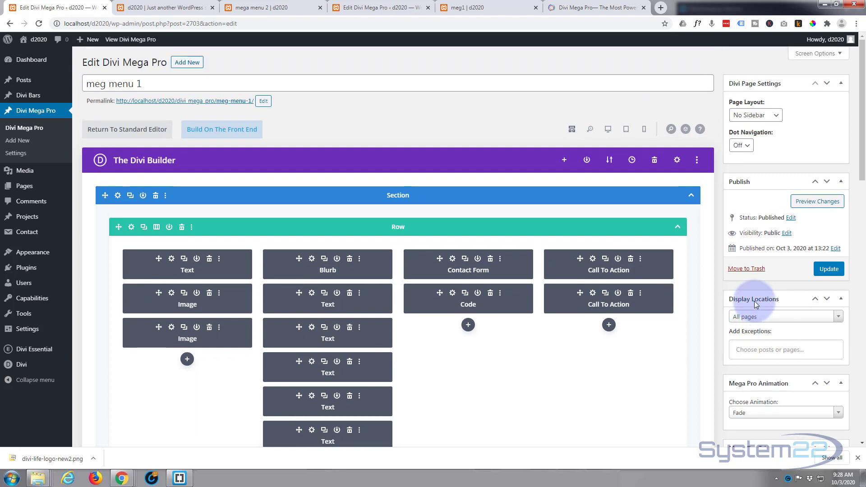
left_click(824, 268)
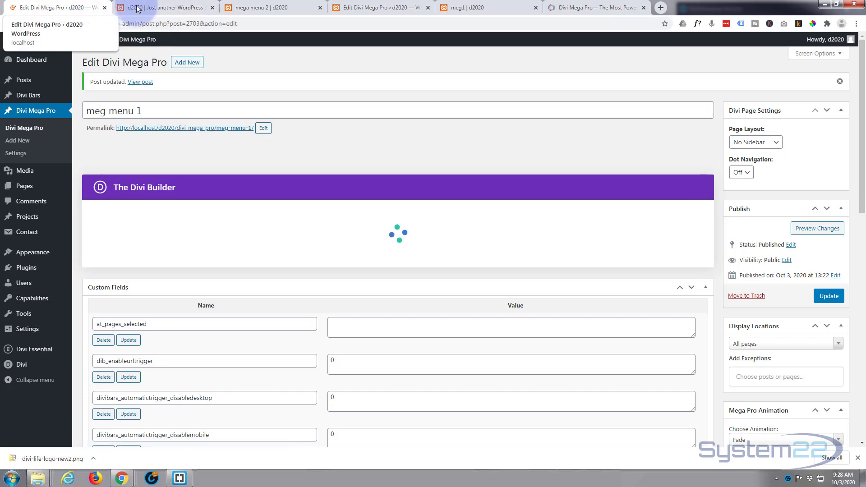
Reload the site homepage tab to pick up the new mega menu settings.
left_click(151, 8)
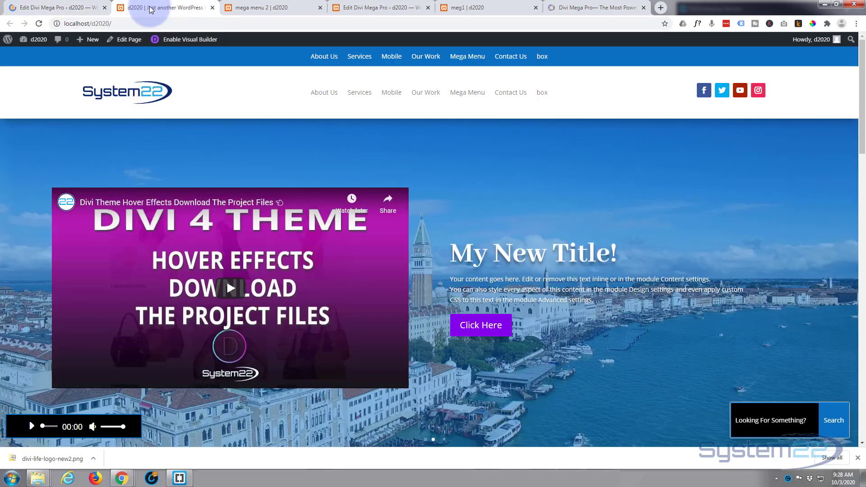
left_click(39, 24)
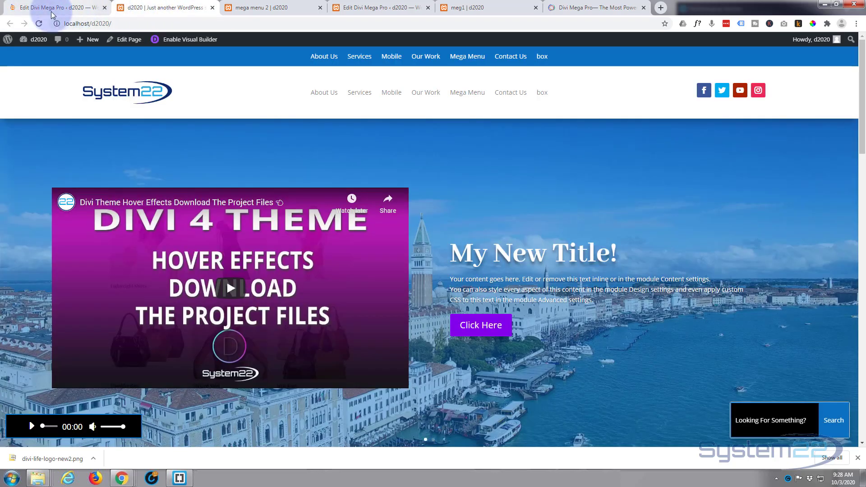
left_click(39, 24)
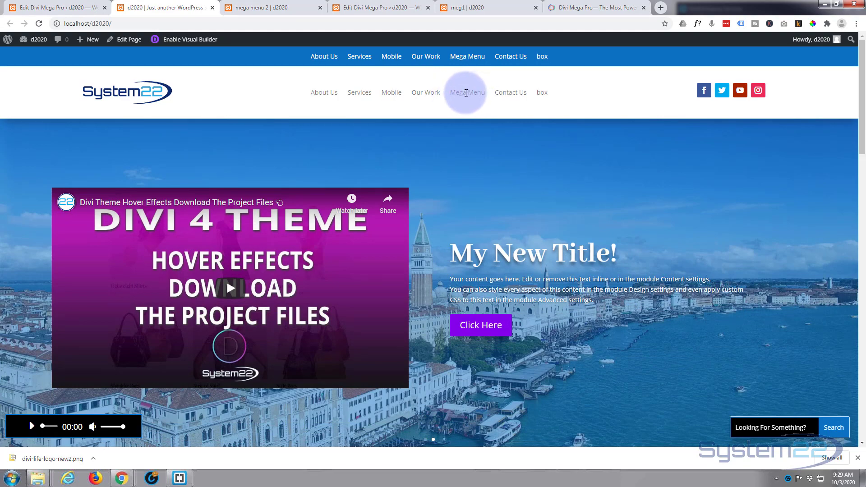
Open the Mega Menu panel, close it with the X, then open and close it by clicking.
left_click(466, 93)
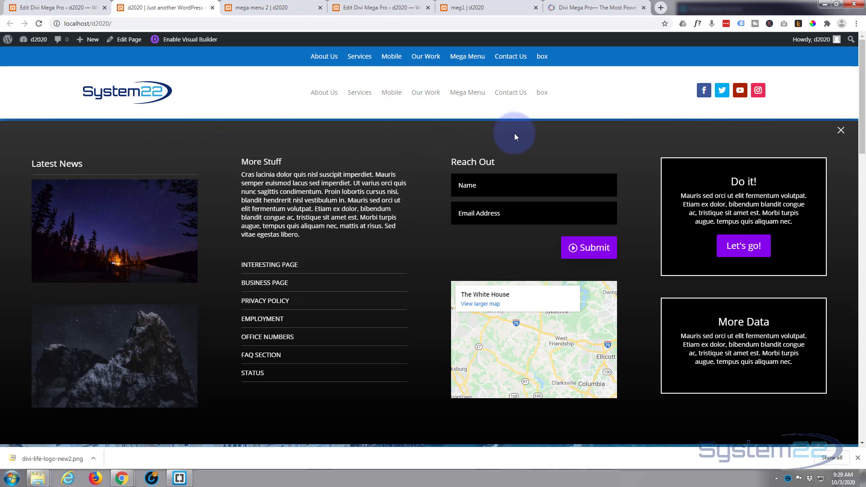
left_click(842, 131)
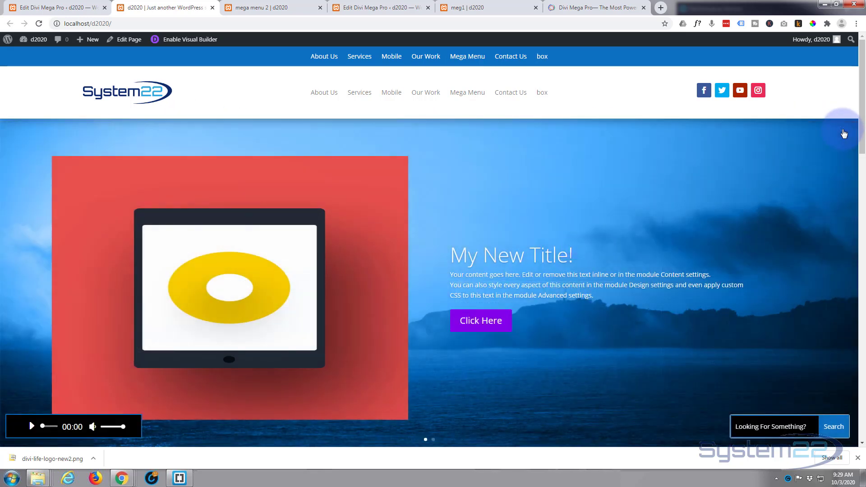
left_click(470, 93)
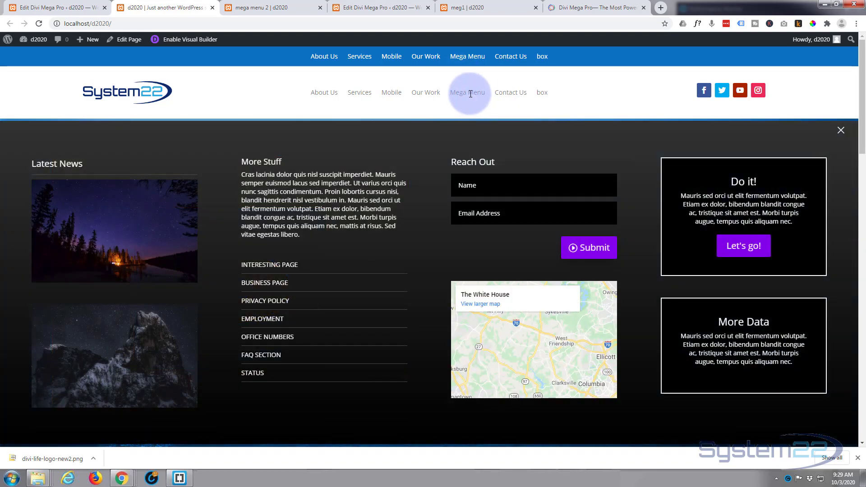
left_click(470, 93)
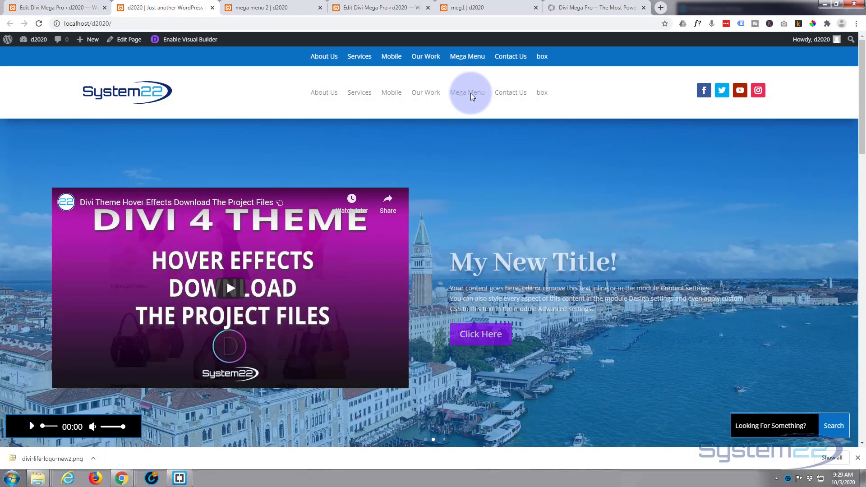
left_click(470, 93)
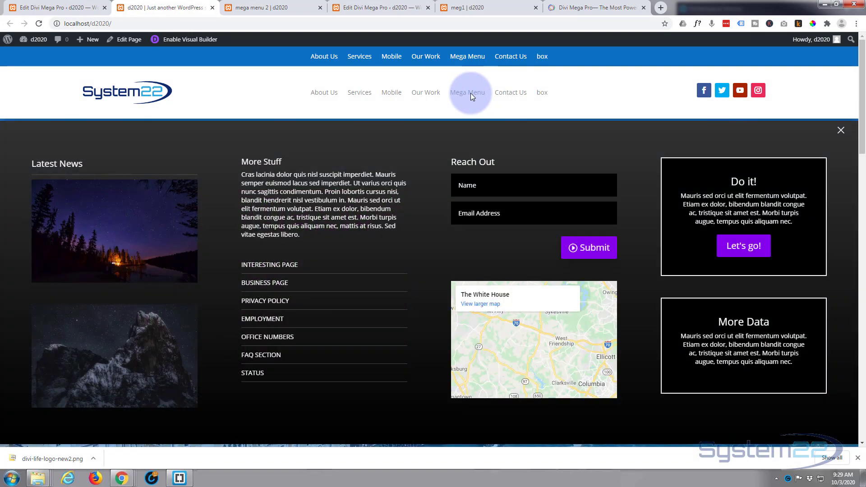
left_click(472, 93)
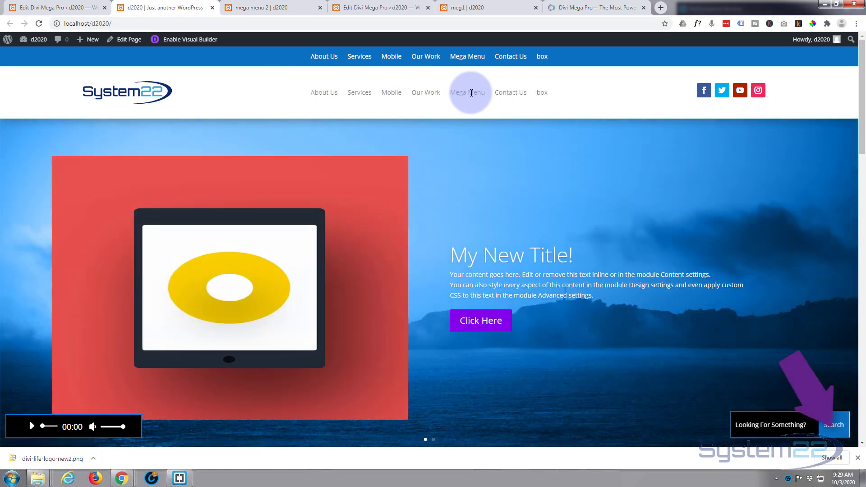
left_click(471, 93)
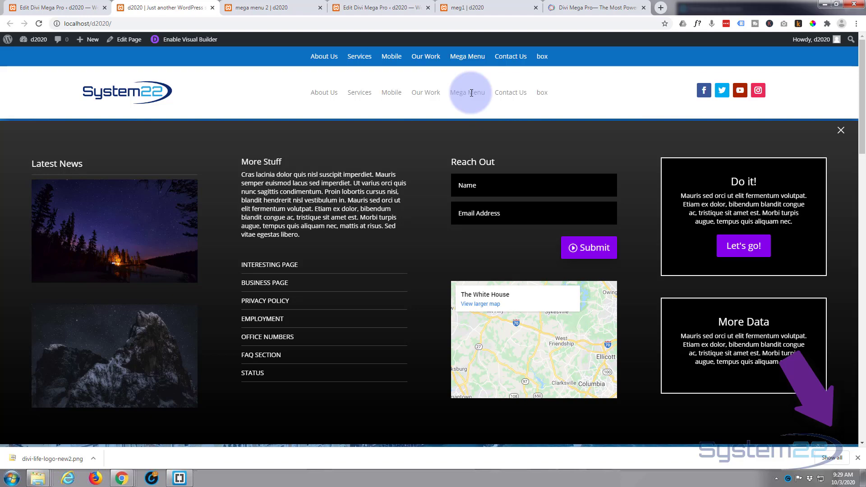
left_click(472, 93)
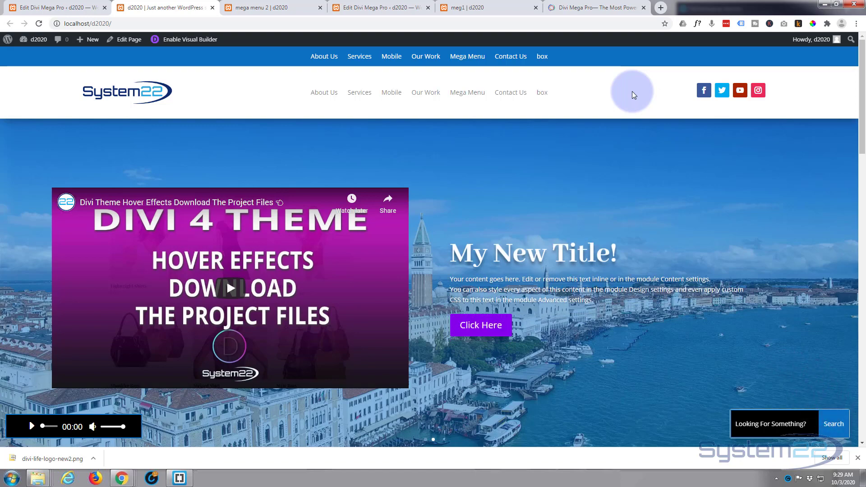
mouse_move(465, 92)
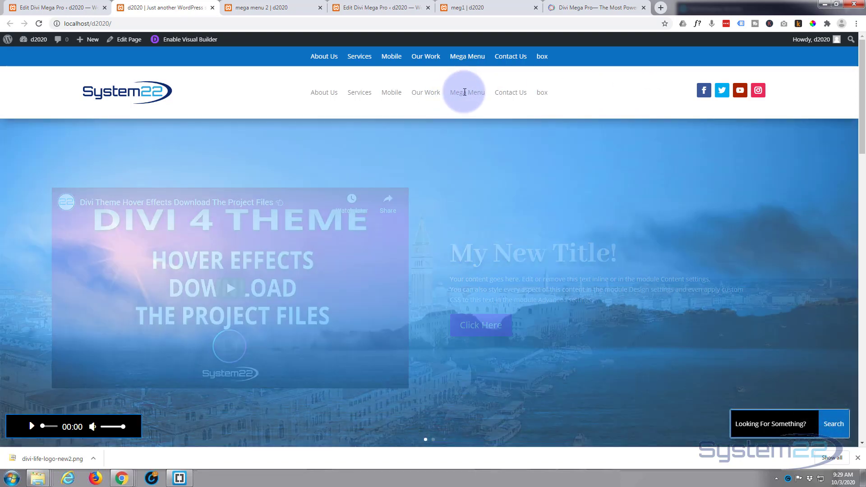